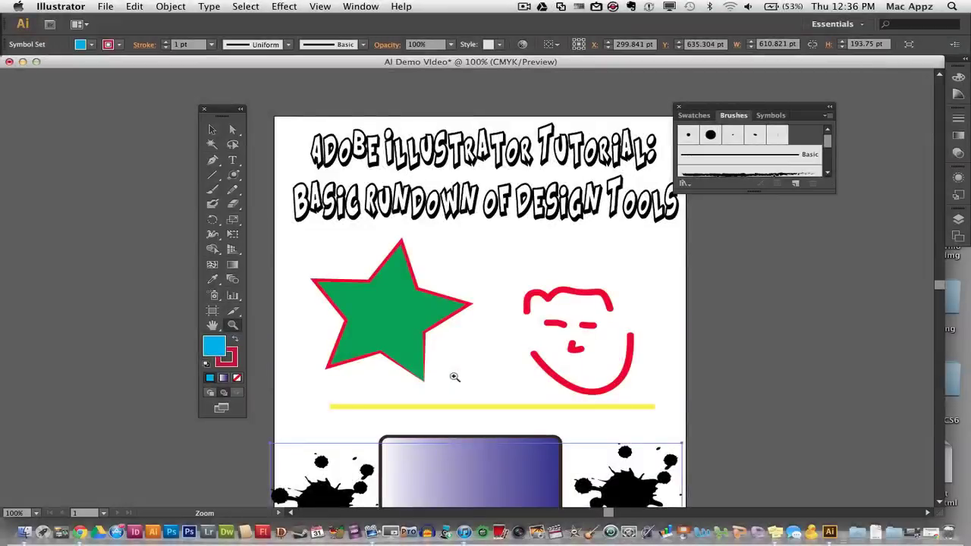
# Move the floating Brushes panel off the artboard into the empty area beside it
pyautogui.moveTo(791, 111); pyautogui.dragTo(846, 109)
pyautogui.scroll(-2, 725, 226)
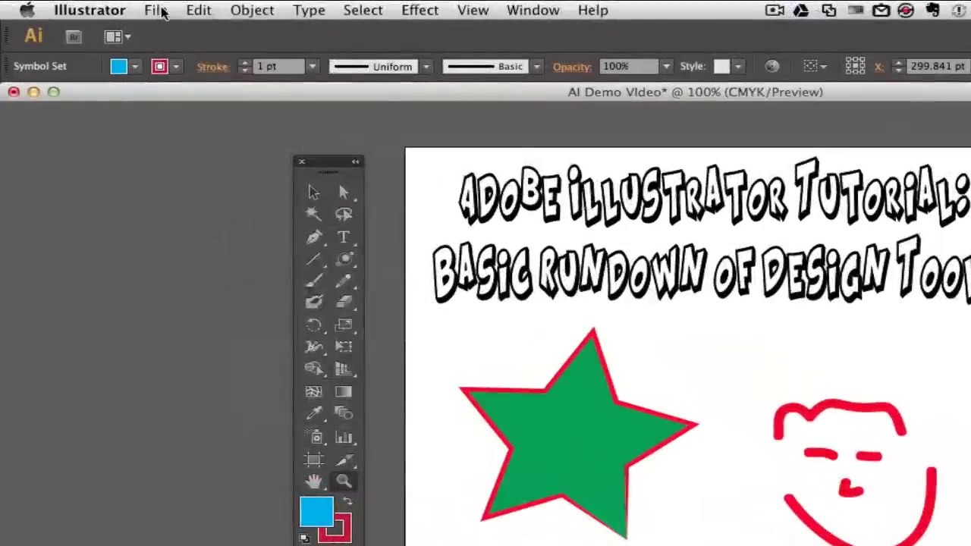
# Examine the profile, page size and advanced options for a new document, keeping Print and Letter, and leave without creating it
pyautogui.click(110, 6)
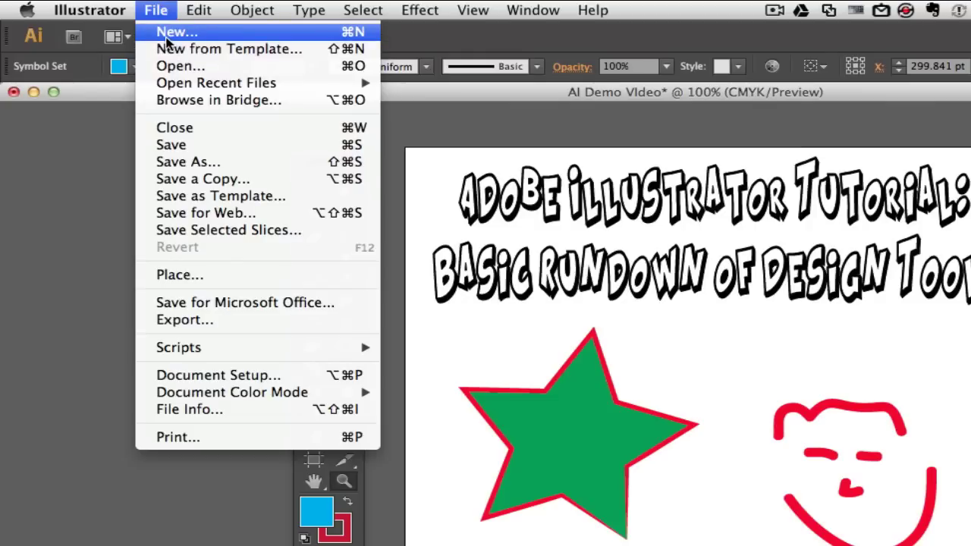
pyautogui.click(166, 38)
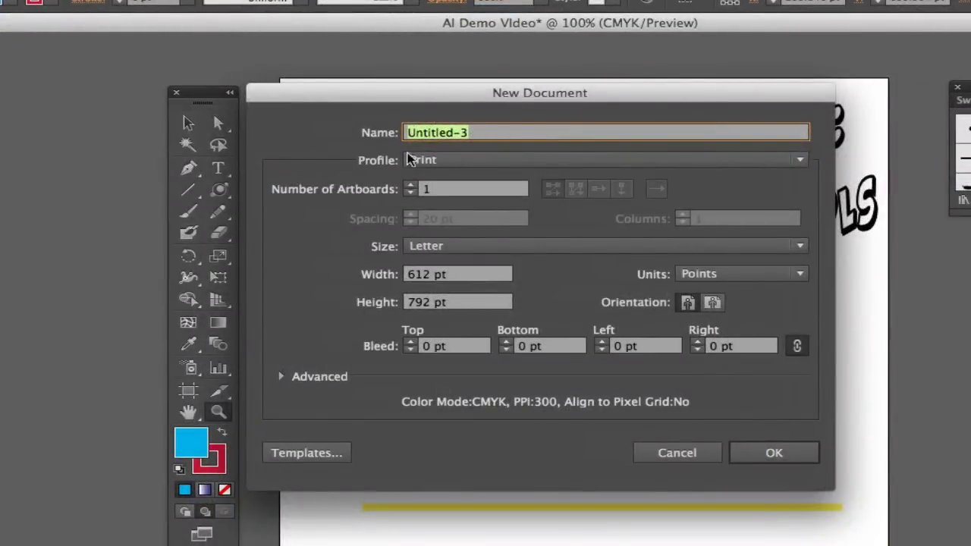
pyautogui.click(427, 166)
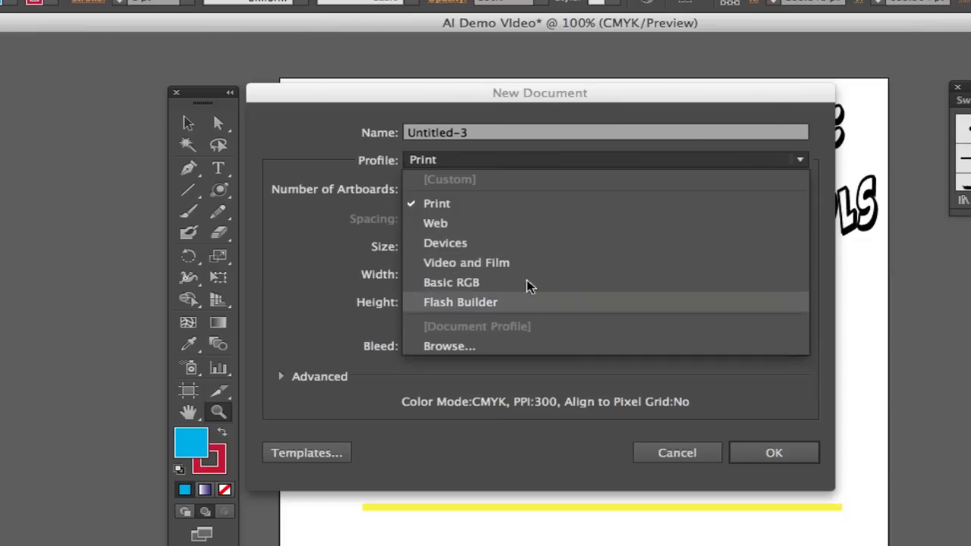
pyautogui.click(470, 211)
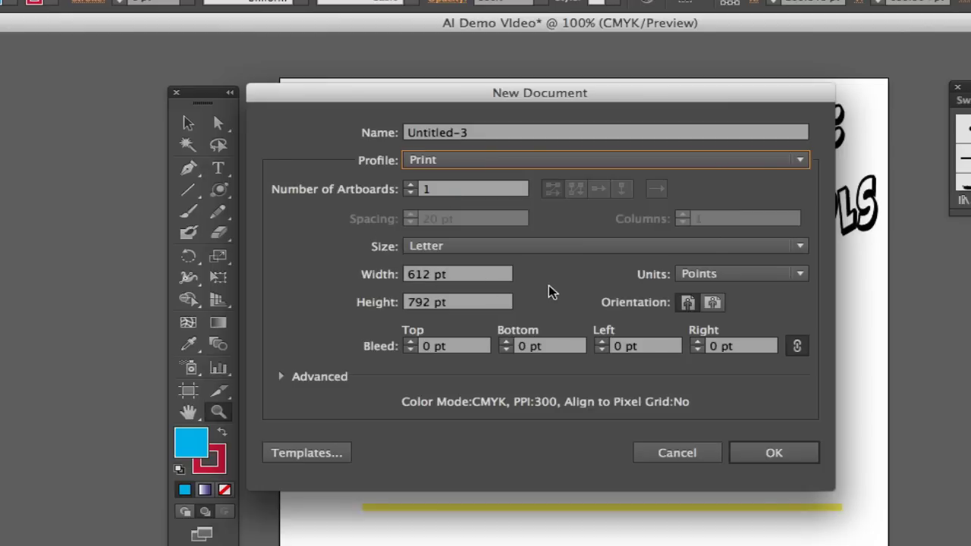
pyautogui.click(457, 247)
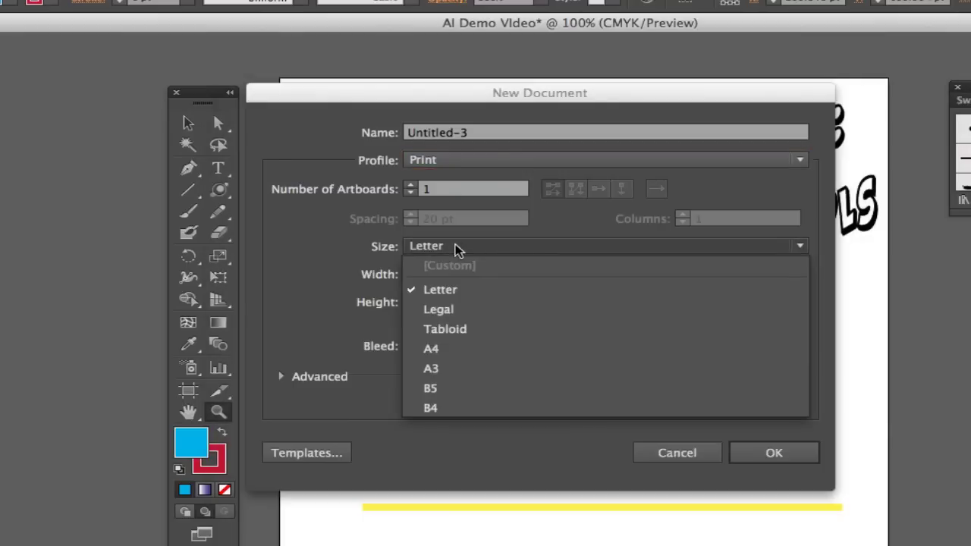
pyautogui.click(341, 273)
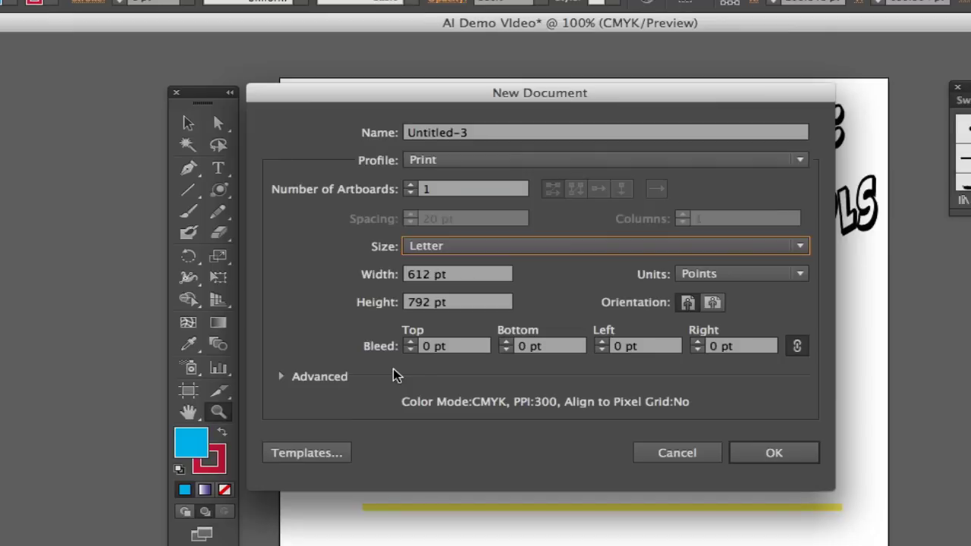
pyautogui.click(280, 377)
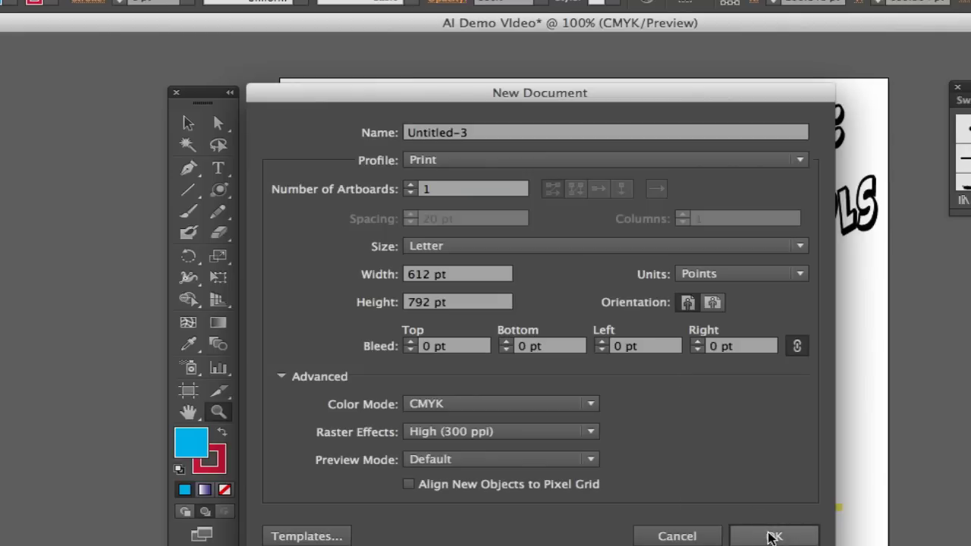
pyautogui.click(702, 539)
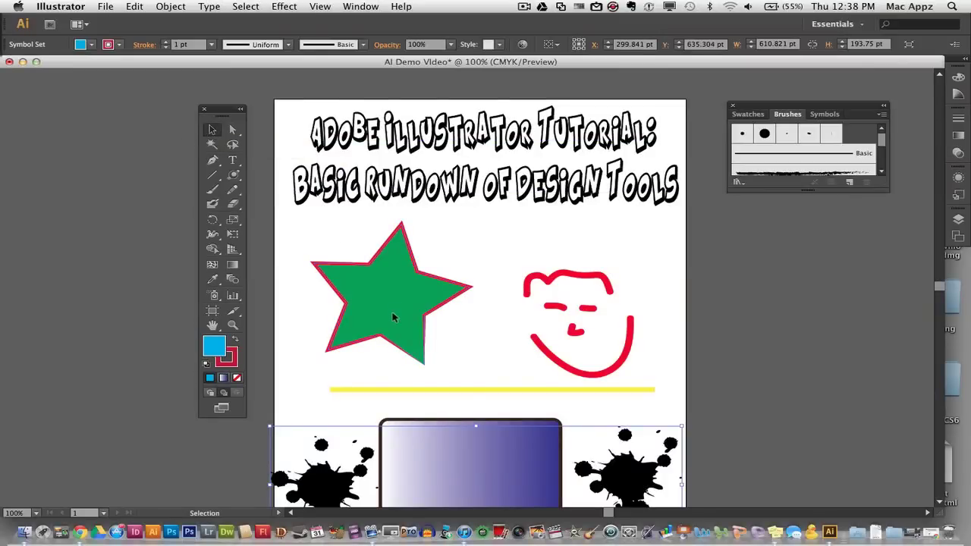
# Move the green star slightly upward, closer to the title, with the Selection tool
pyautogui.moveTo(393, 317); pyautogui.dragTo(403, 279)
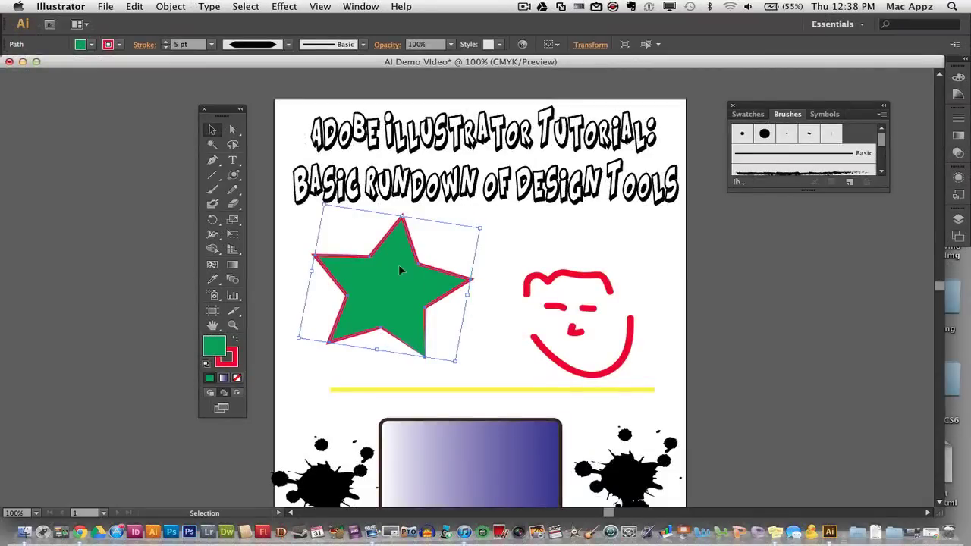
# Try reshaping the star with Direct Selection by moving its right tip up and its lower inner anchor down, undoing each change
pyautogui.click(234, 130)
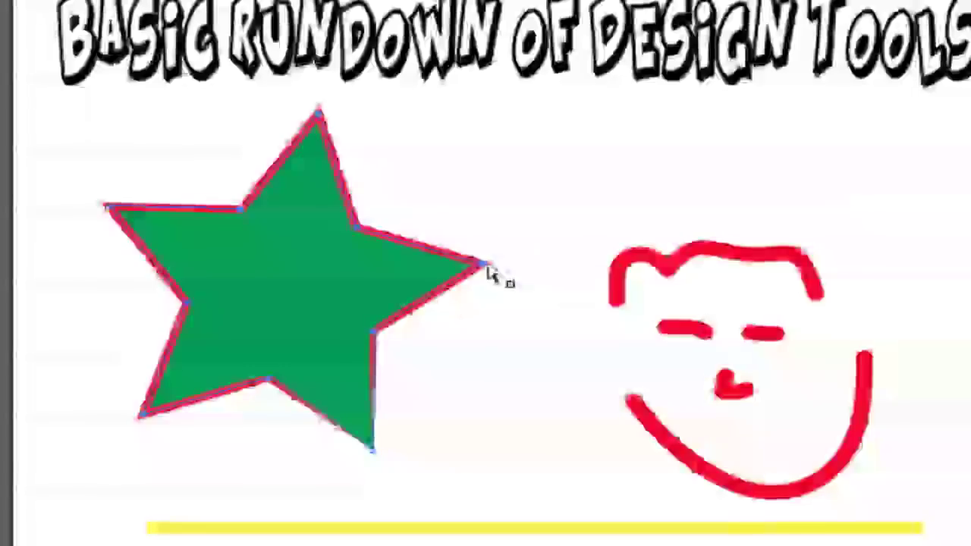
pyautogui.click(487, 270)
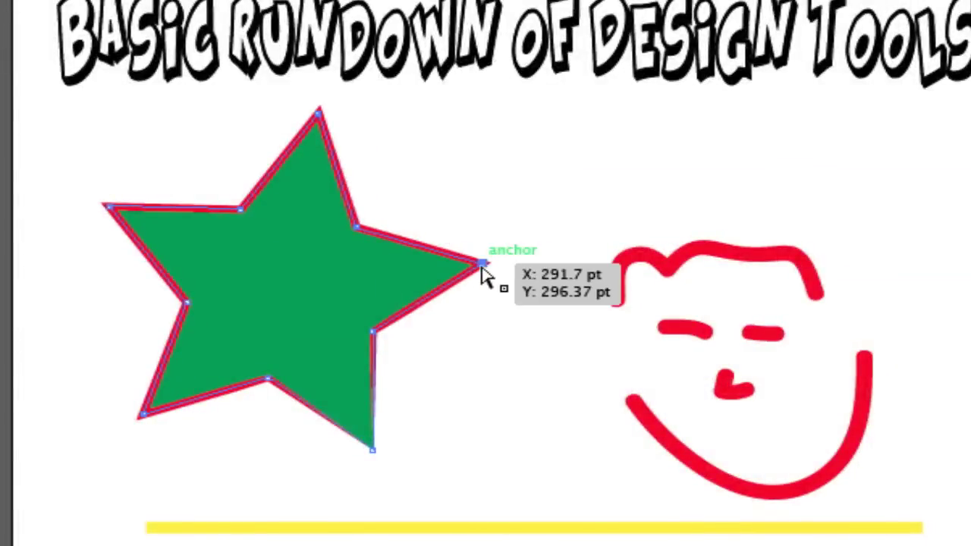
pyautogui.moveTo(485, 269); pyautogui.dragTo(499, 208)
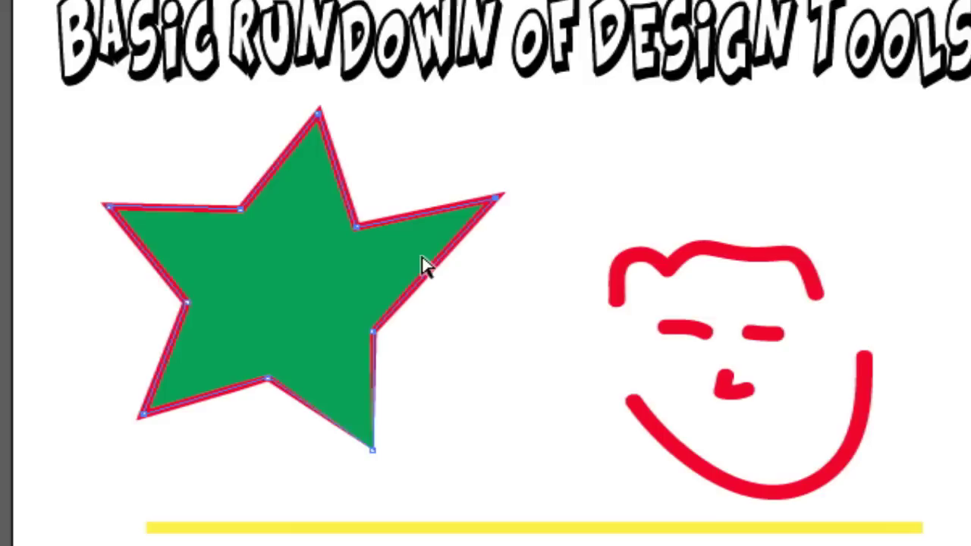
pyautogui.hotkey('ctrl', 'z')
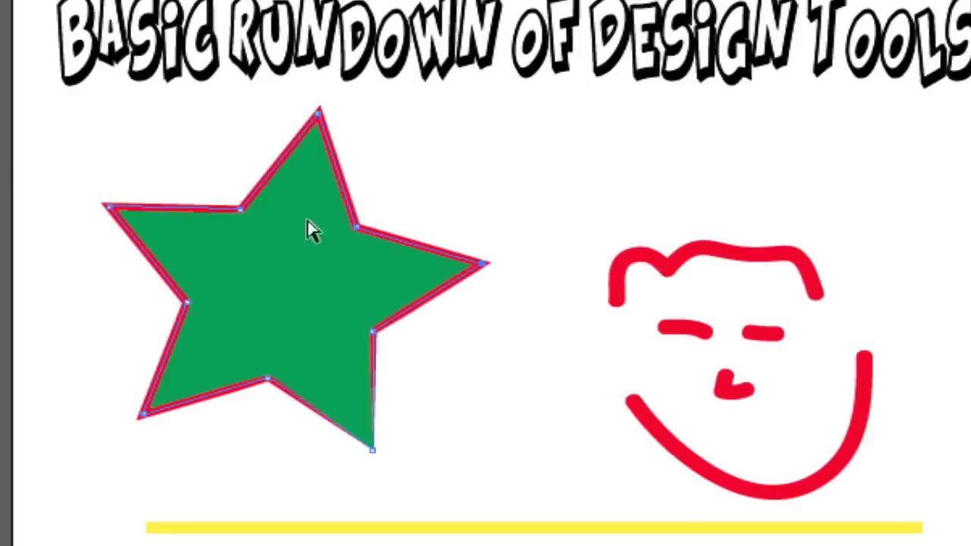
pyautogui.scroll(-2, 457, 292)
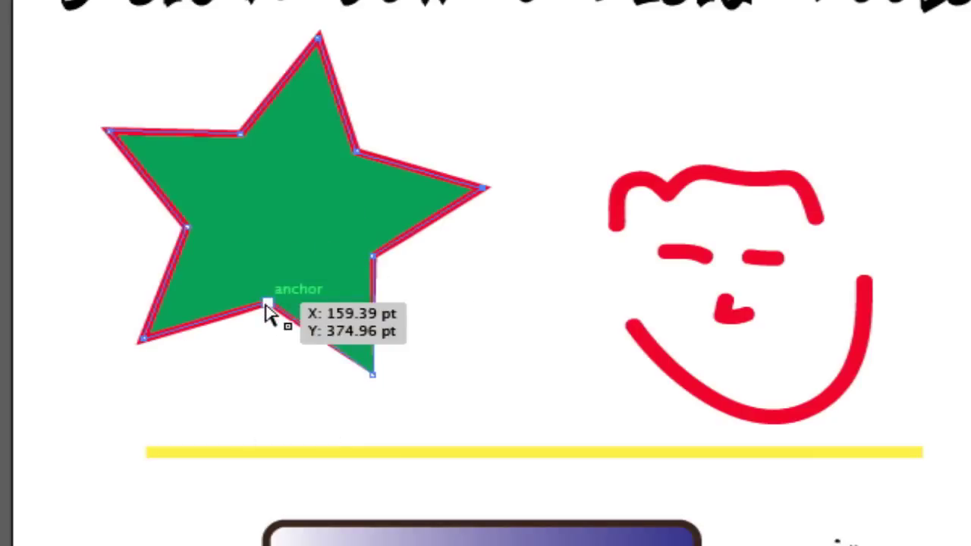
pyautogui.moveTo(267, 306); pyautogui.dragTo(237, 375)
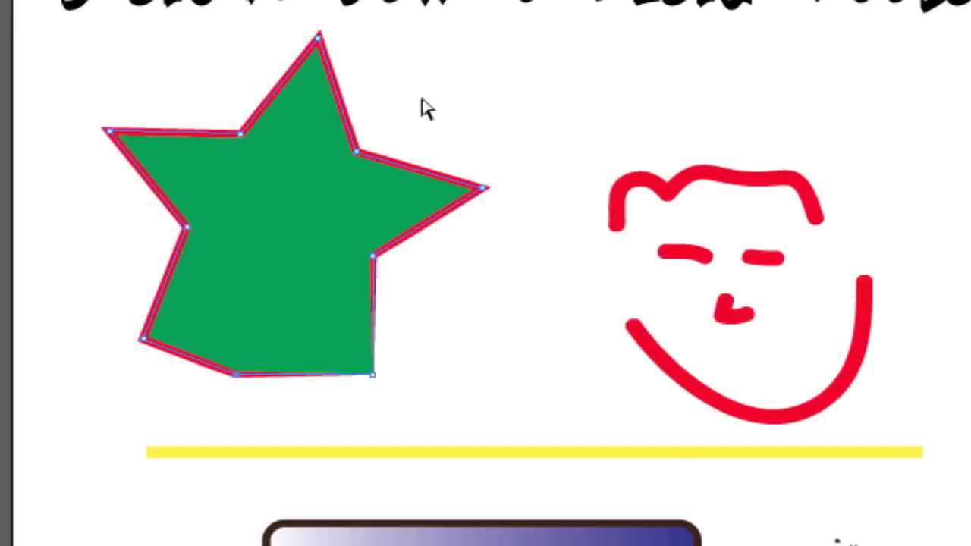
pyautogui.hotkey('ctrl', 'z')
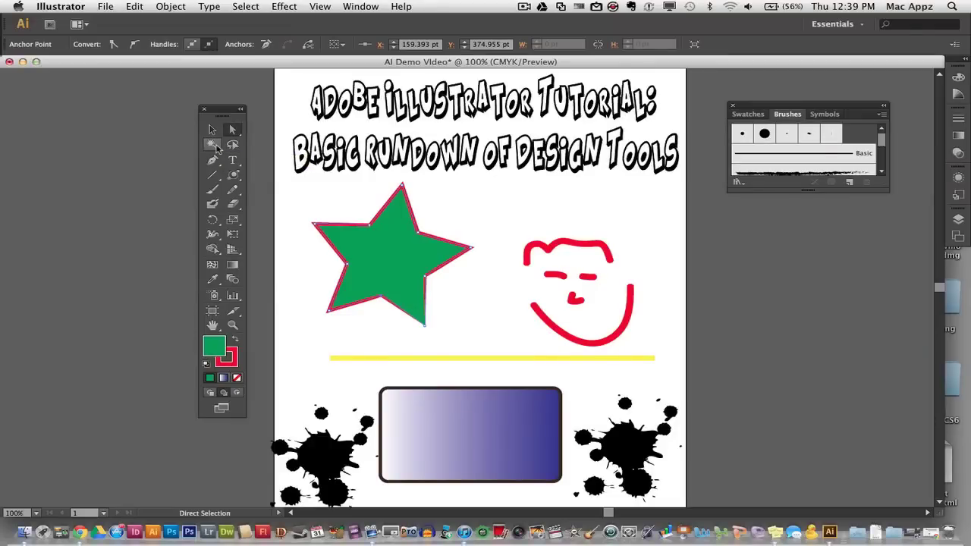
# Select the green star using the Magic Wand and Lasso tools
pyautogui.click(215, 146)
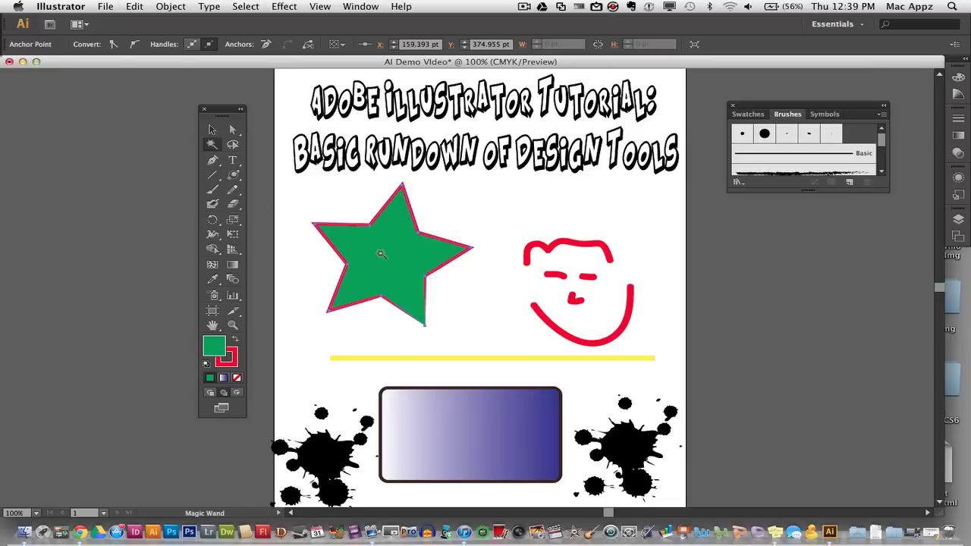
pyautogui.click(233, 145)
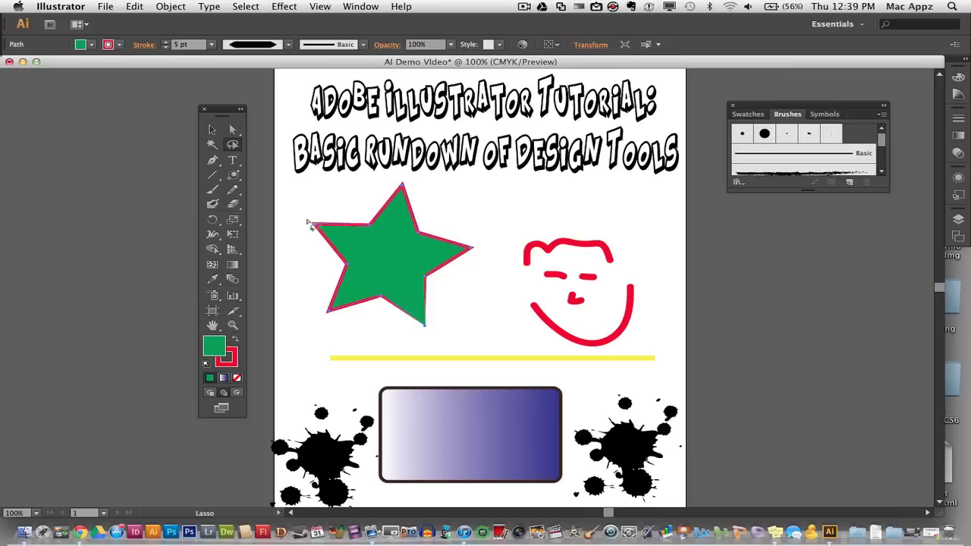
pyautogui.moveTo(302, 215)
pyautogui.mouseDown()
pyautogui.moveTo(372, 180)
pyautogui.moveTo(423, 186)
pyautogui.moveTo(476, 250)
pyautogui.moveTo(474, 271)
pyautogui.moveTo(450, 321)
pyautogui.moveTo(404, 336)
pyautogui.moveTo(337, 335)
pyautogui.moveTo(303, 309)
pyautogui.moveTo(303, 217)
pyautogui.mouseUp()
# Draw a small straight-sided polygon between the star and the face with the Pen tool
pyautogui.click(214, 161)
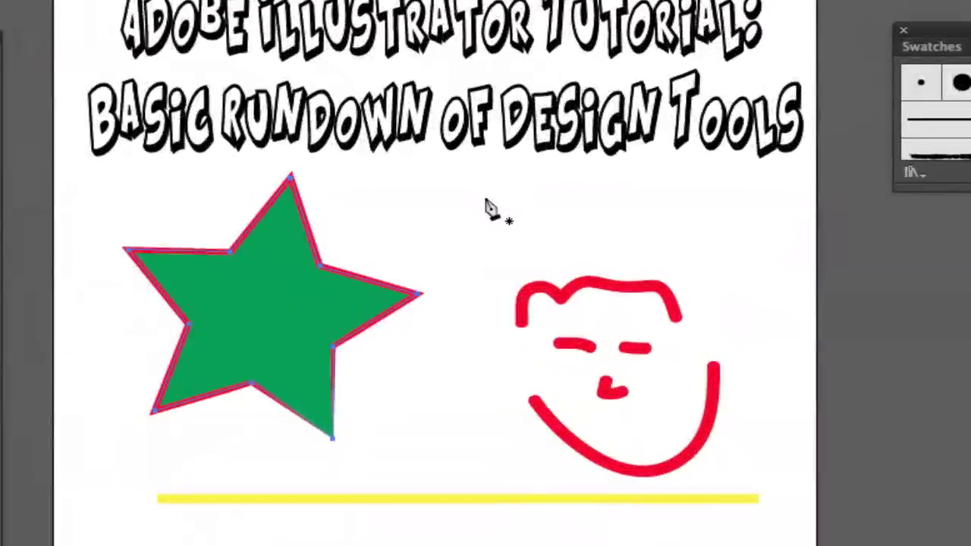
pyautogui.click(485, 198)
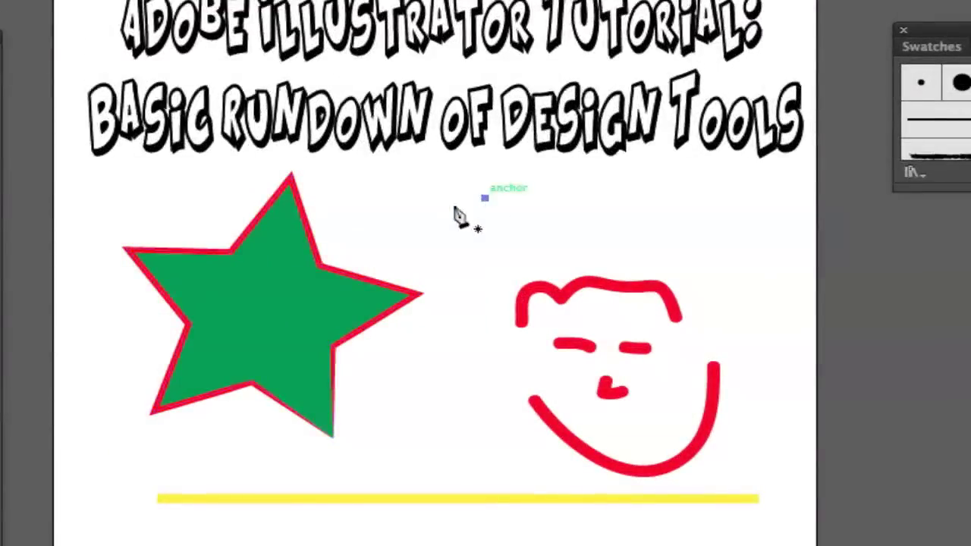
pyautogui.click(408, 227)
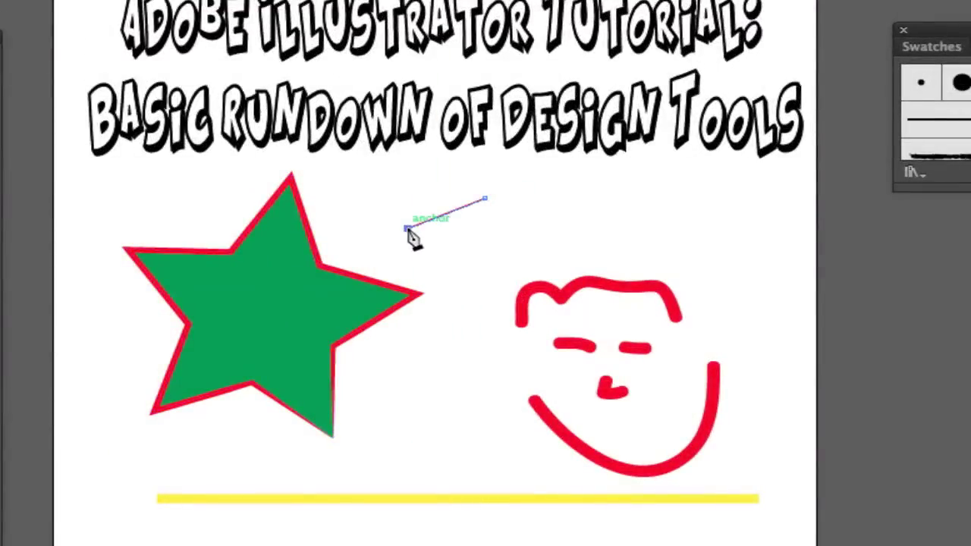
pyautogui.click(456, 274)
pyautogui.click(528, 237)
pyautogui.click(546, 215)
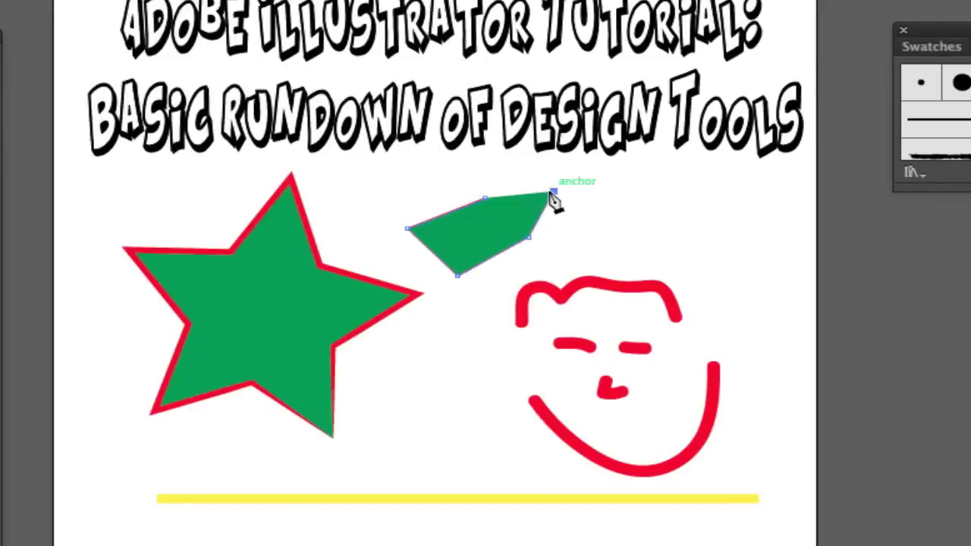
pyautogui.click(513, 181)
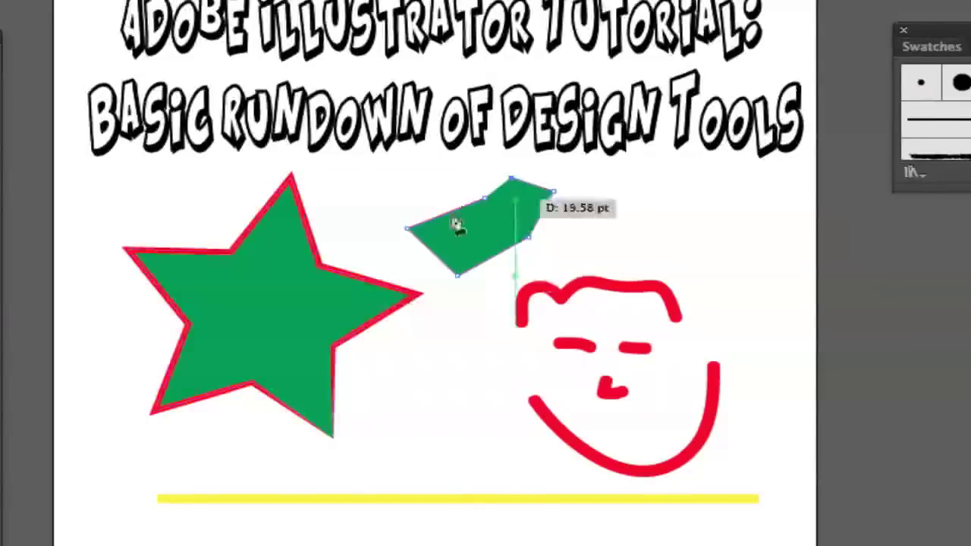
# Undo every anchor point of the straight-sided pen shape
pyautogui.hotkey('ctrl', 'z')
pyautogui.hotkey('ctrl', 'z')
pyautogui.hotkey('ctrl', 'z')
pyautogui.hotkey('ctrl', 'z')
pyautogui.hotkey('ctrl', 'z')
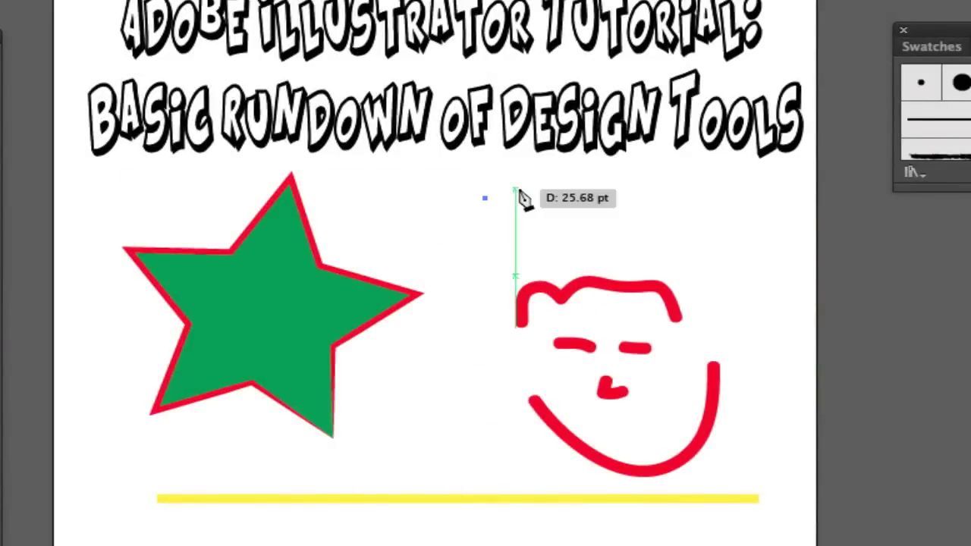
pyautogui.hotkey('ctrl', 'z')
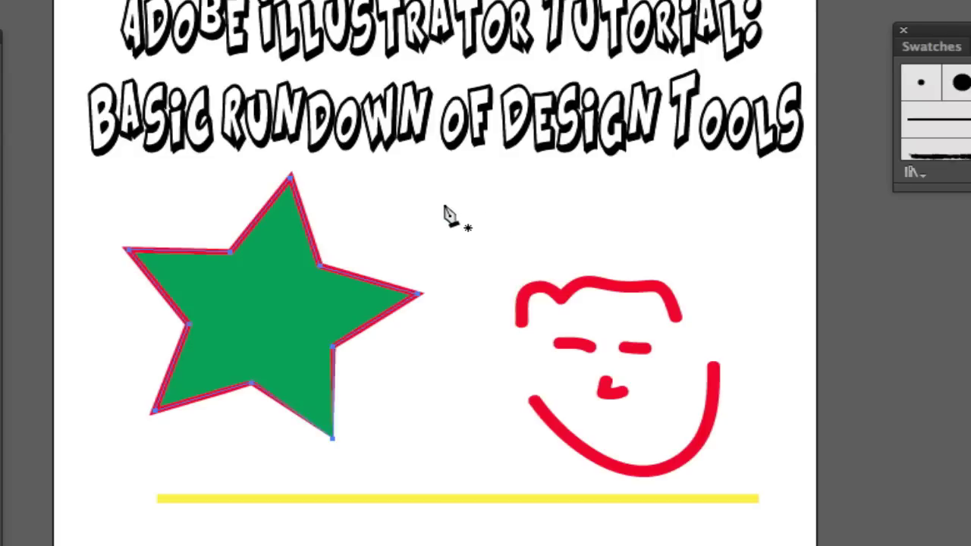
# Draw a closed curved shape with three anchor points above the face's upper left using the Pen tool
pyautogui.click(446, 225)
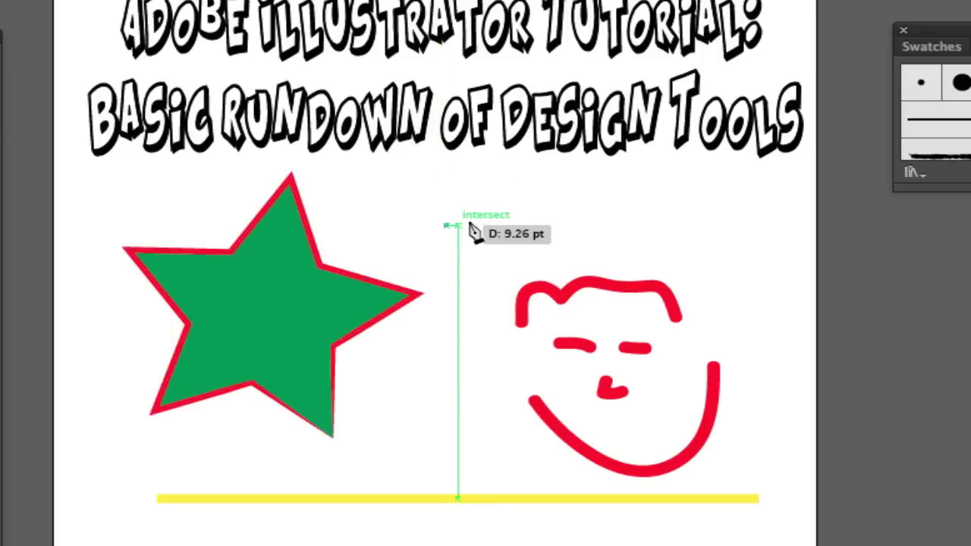
pyautogui.click(546, 200)
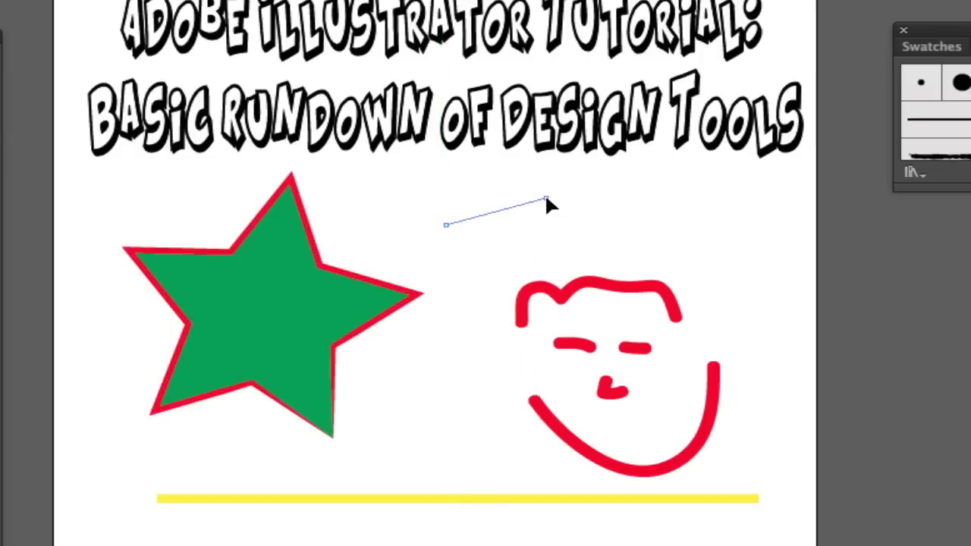
pyautogui.moveTo(546, 199); pyautogui.dragTo(563, 226)
pyautogui.moveTo(497, 266); pyautogui.dragTo(461, 223)
pyautogui.click(446, 226)
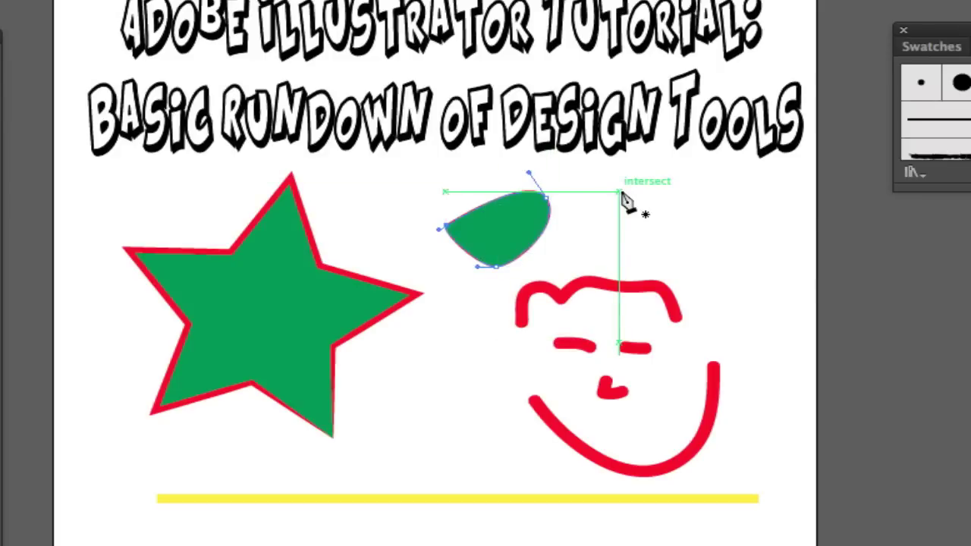
# Undo the whole curved pen shape
pyautogui.hotkey('ctrl', 'z')
pyautogui.hotkey('ctrl', 'z')
pyautogui.hotkey('ctrl', 'z')
pyautogui.hotkey('ctrl', 'z')
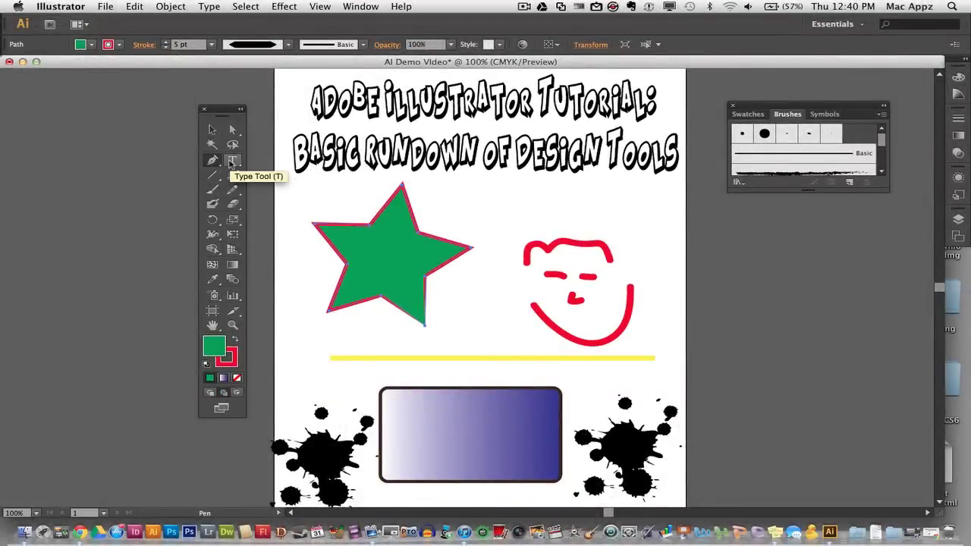
# Detach the Type tool group as a floating panel and place it beside the artboard, below the Brushes panel
pyautogui.click(232, 163)
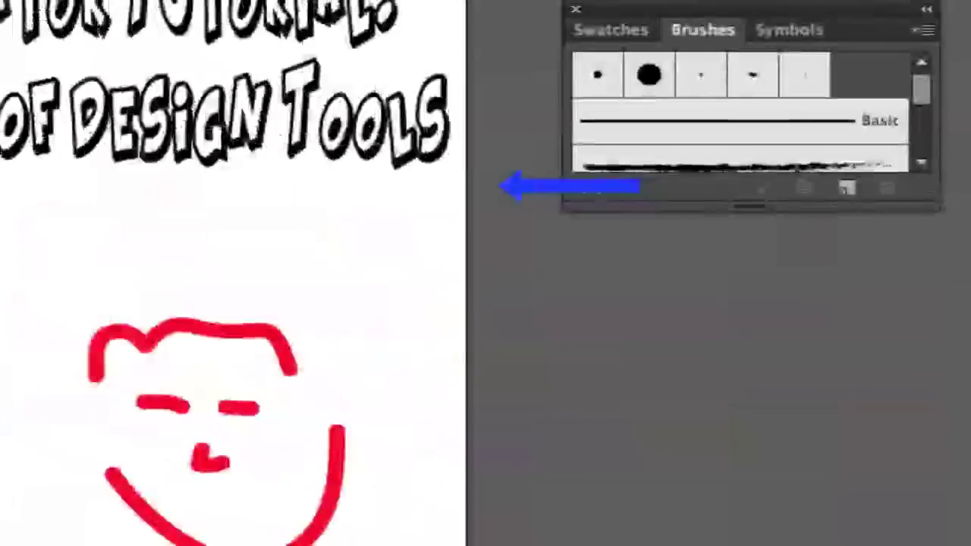
pyautogui.moveTo(379, 273); pyautogui.dragTo(715, 267)
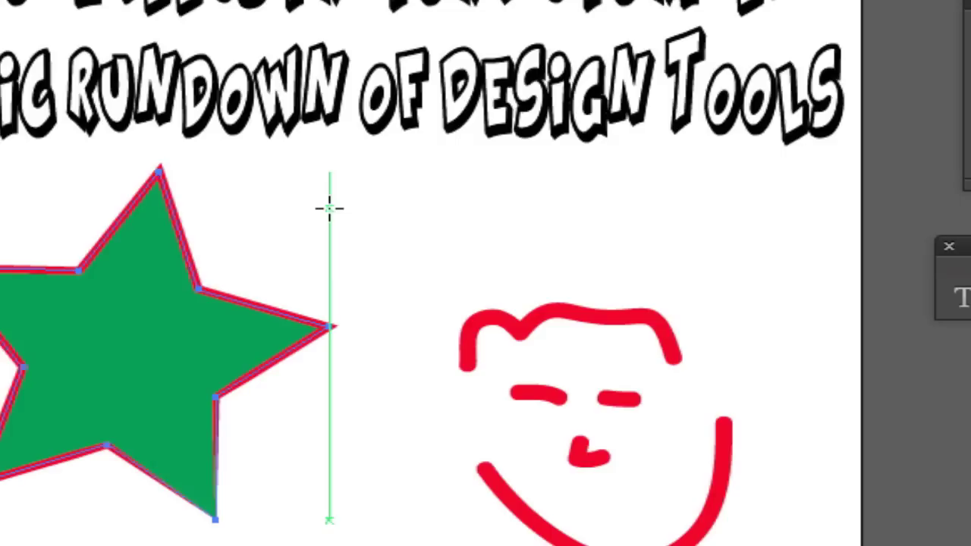
# Draw a horizontal line above the face with the Line Segment tool and increase its stroke weight beyond 8 pt
pyautogui.moveTo(329, 206); pyautogui.dragTo(781, 196)
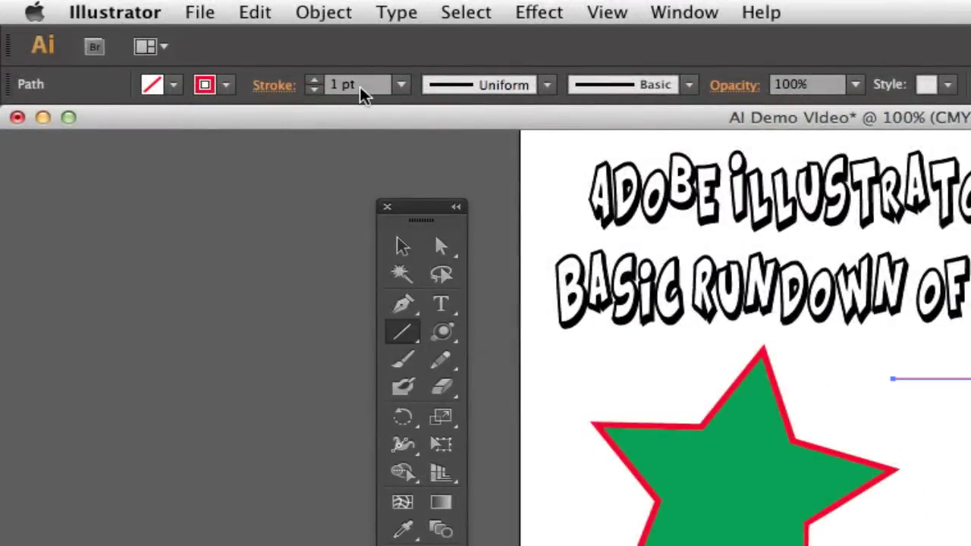
pyautogui.click(318, 81)
pyautogui.click(318, 80)
pyautogui.click(319, 80)
pyautogui.click(319, 81)
pyautogui.click(318, 80)
pyautogui.click(318, 80)
pyautogui.click(318, 80)
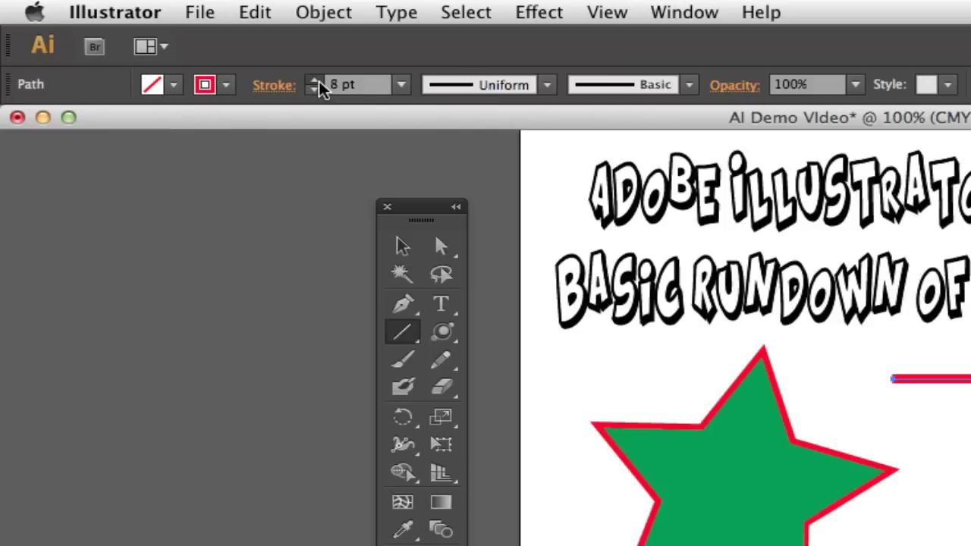
pyautogui.click(319, 80)
pyautogui.click(318, 80)
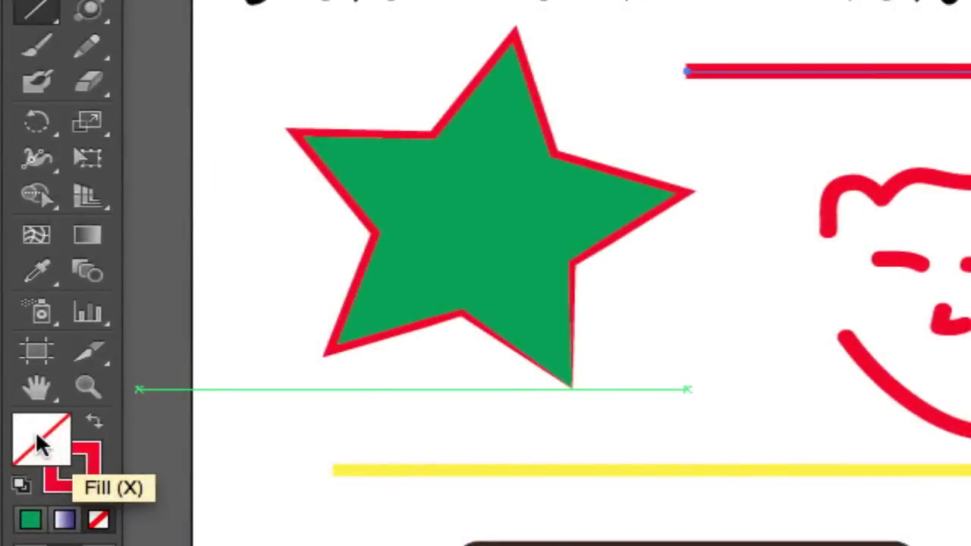
# Change the stroke colour of the horizontal line above the face to orange using the CMYK spectrum
pyautogui.click(76, 482)
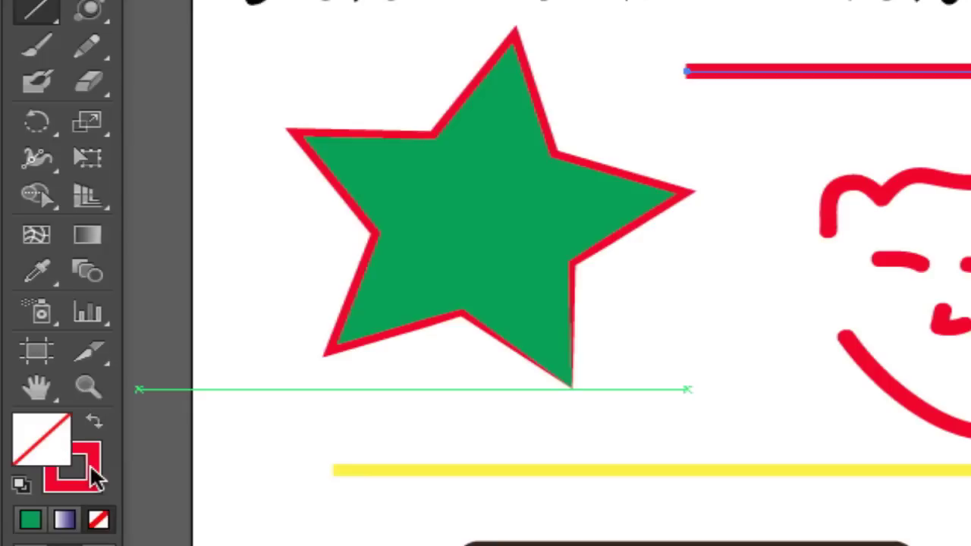
pyautogui.click(95, 478)
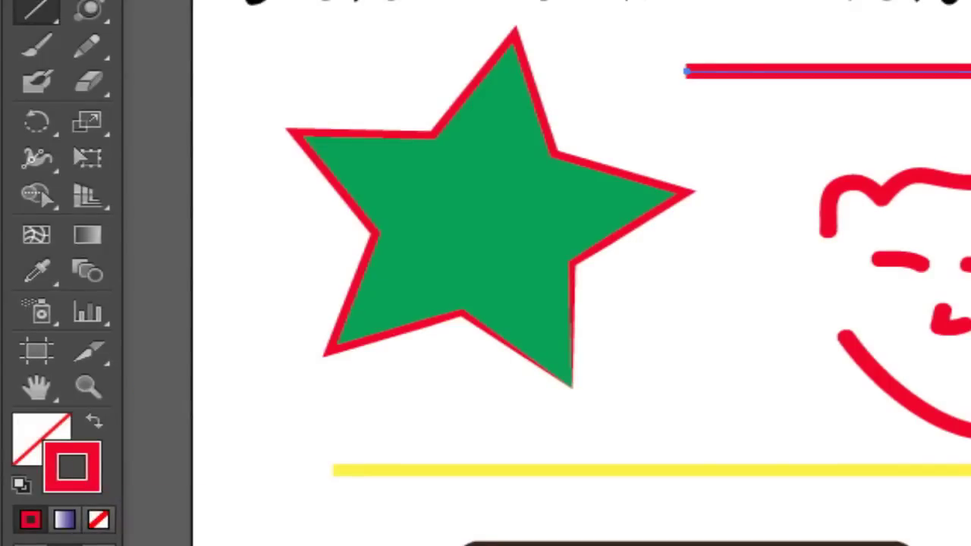
pyautogui.press('F6')
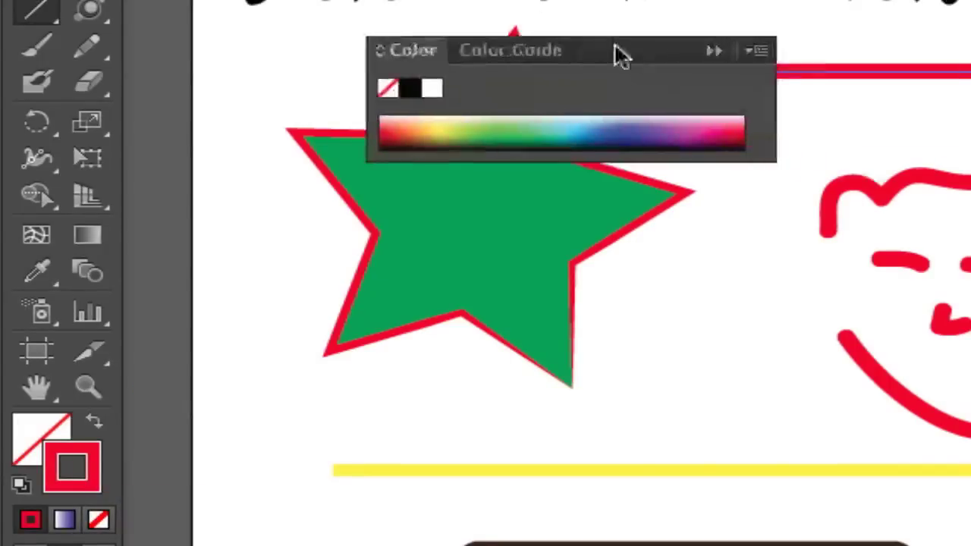
pyautogui.moveTo(620, 54); pyautogui.dragTo(522, 0)
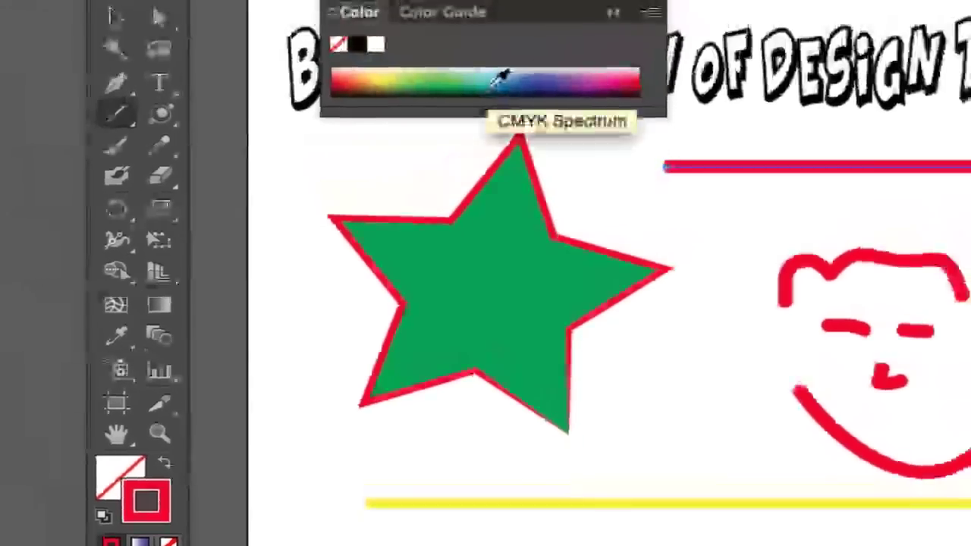
pyautogui.moveTo(500, 74); pyautogui.dragTo(540, 77)
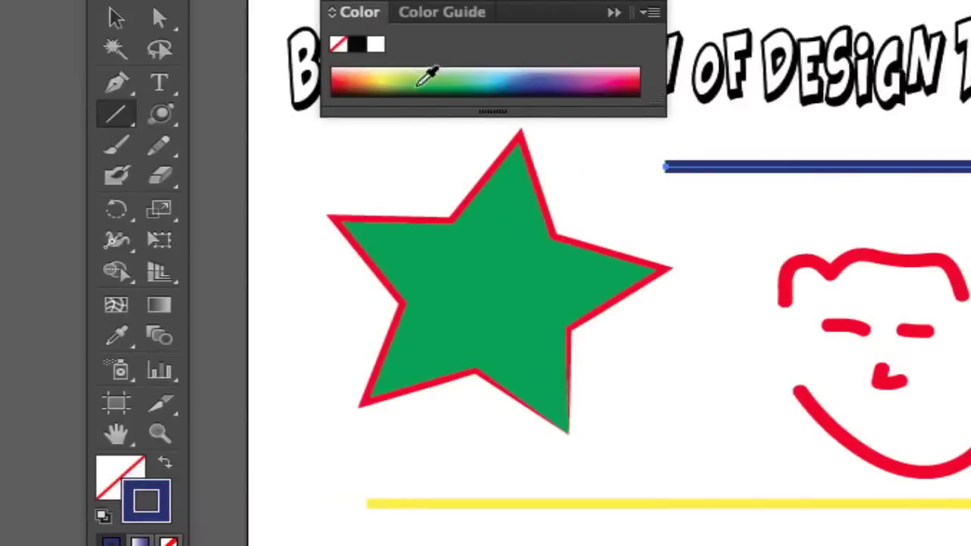
pyautogui.click(364, 80)
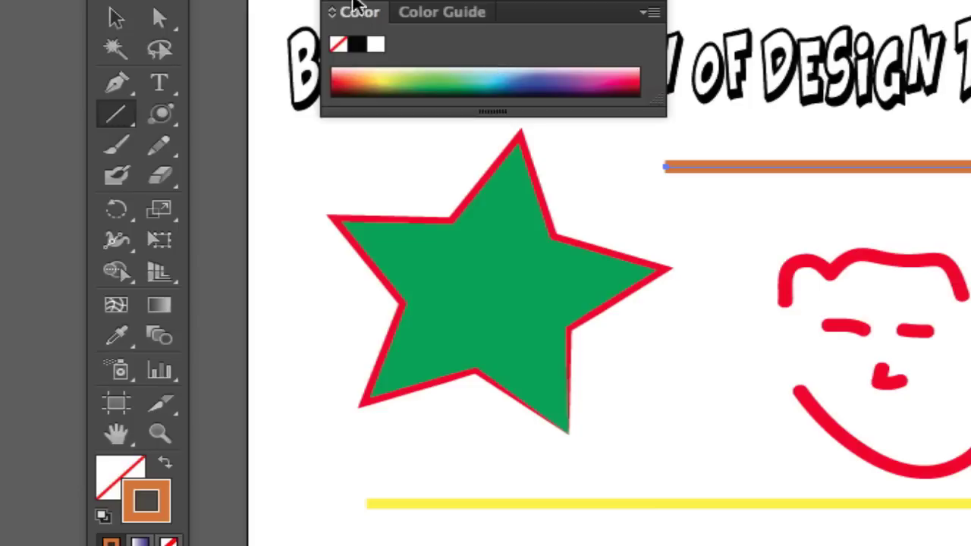
pyautogui.click(336, 10)
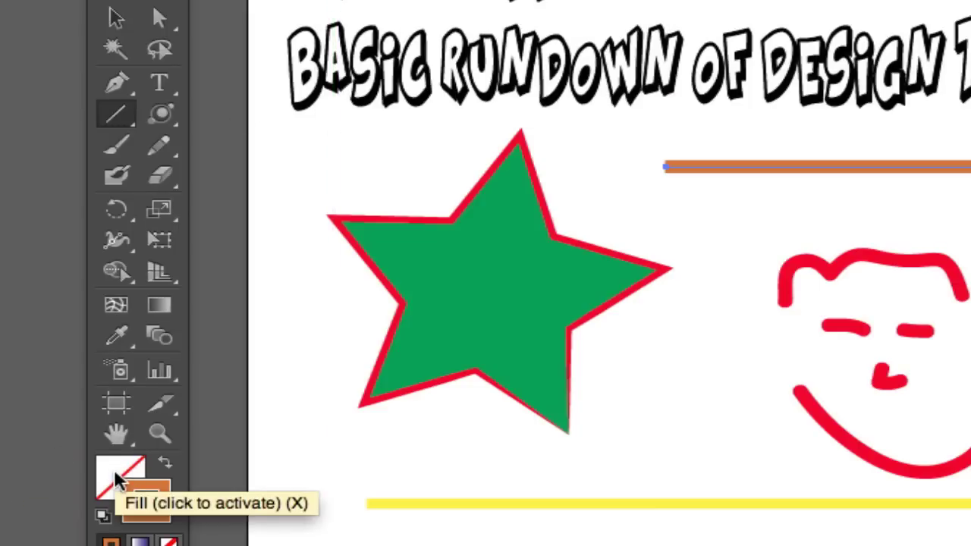
pyautogui.click(146, 502)
pyautogui.click(504, 267)
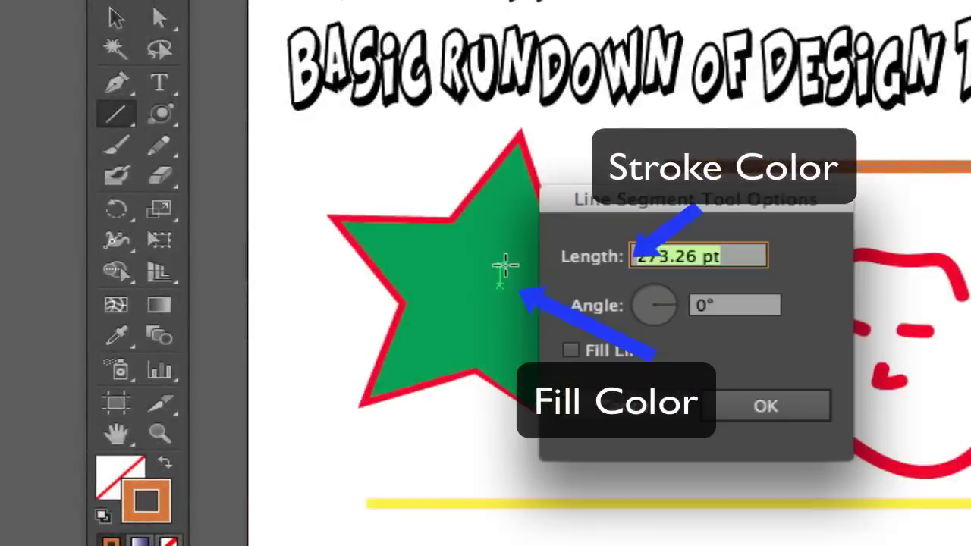
pyautogui.press('Escape')
# Select the green star and change its fill to dark purple from the CMYK spectrum, keeping the red stroke
pyautogui.click(118, 21)
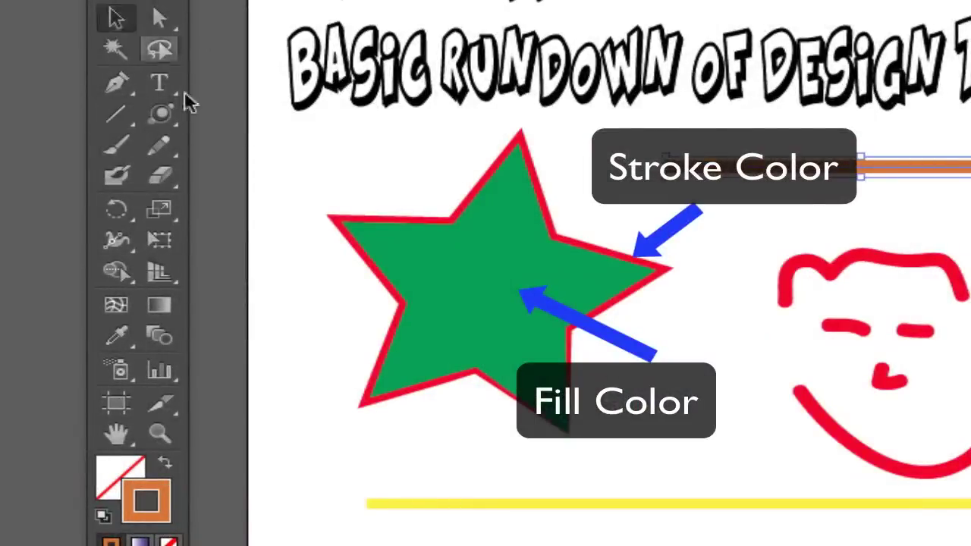
pyautogui.click(458, 314)
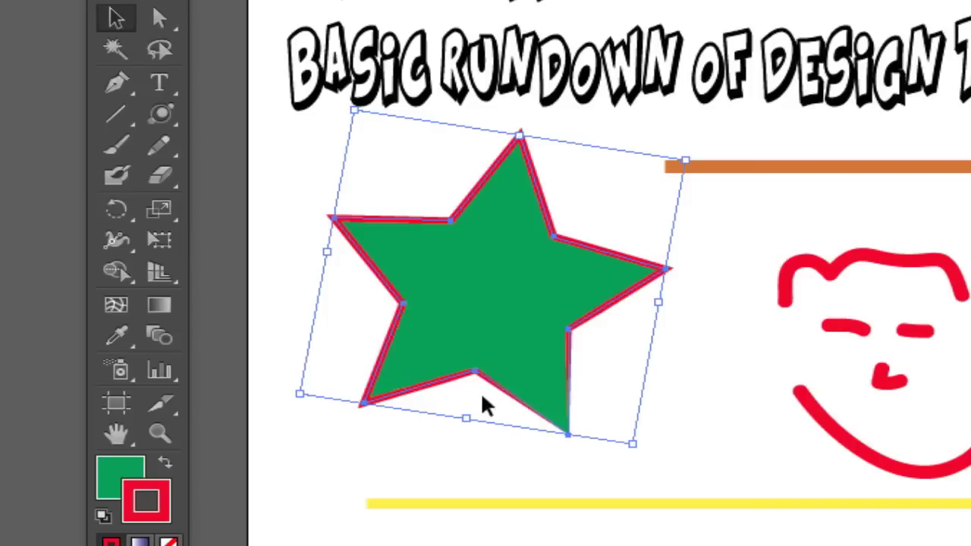
pyautogui.click(114, 478)
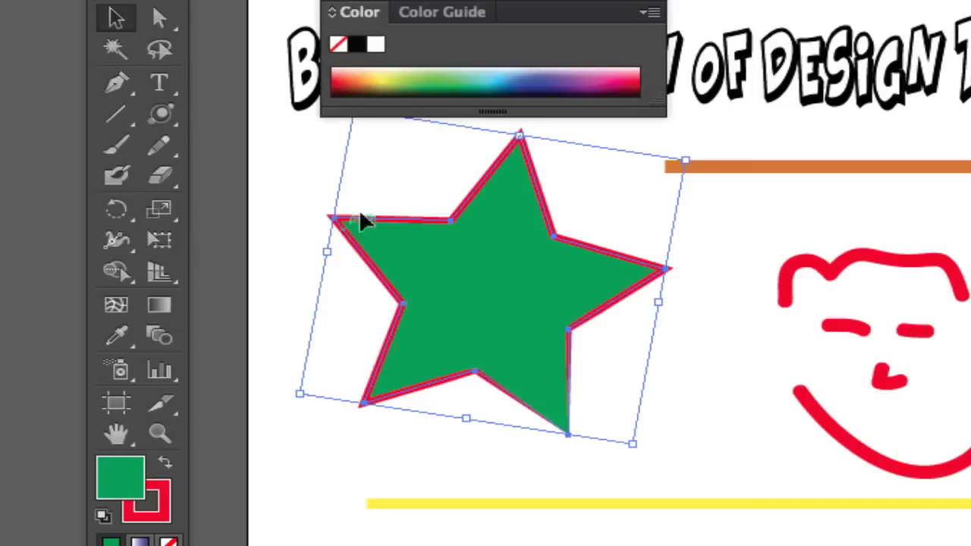
pyautogui.click(555, 81)
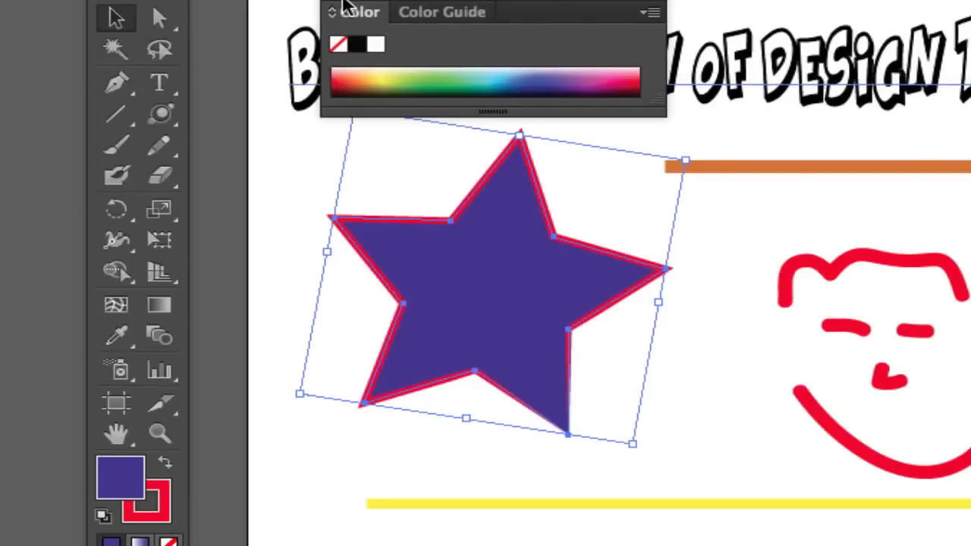
pyautogui.click(342, 9)
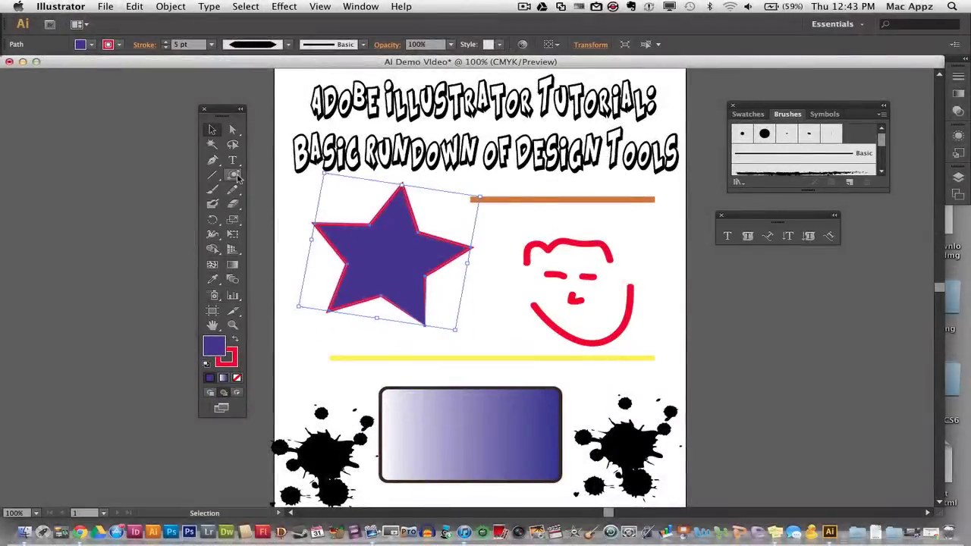
# Draw a second star with the Star tool between the first star and the face, and move it over the face
pyautogui.click(236, 176)
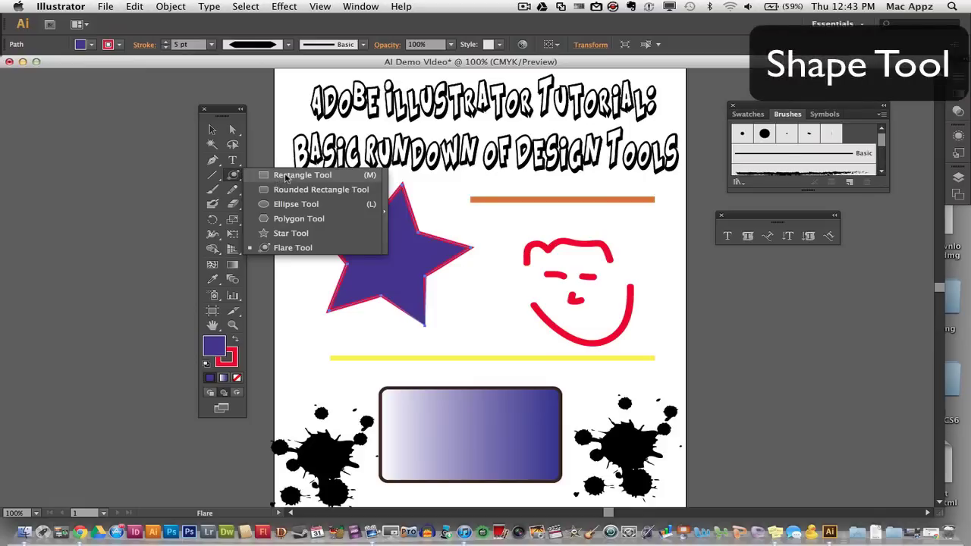
pyautogui.click(292, 233)
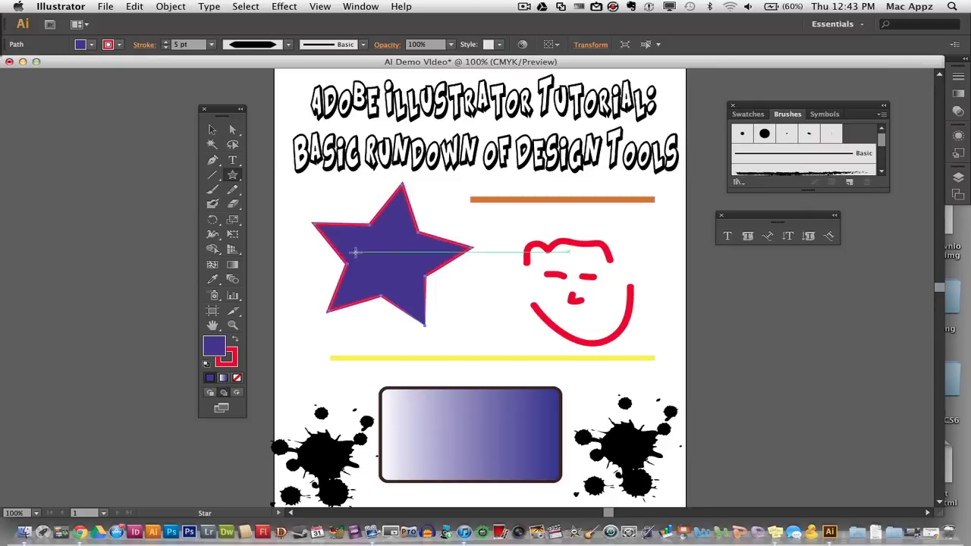
pyautogui.click(233, 175)
pyautogui.moveTo(486, 222); pyautogui.dragTo(576, 241)
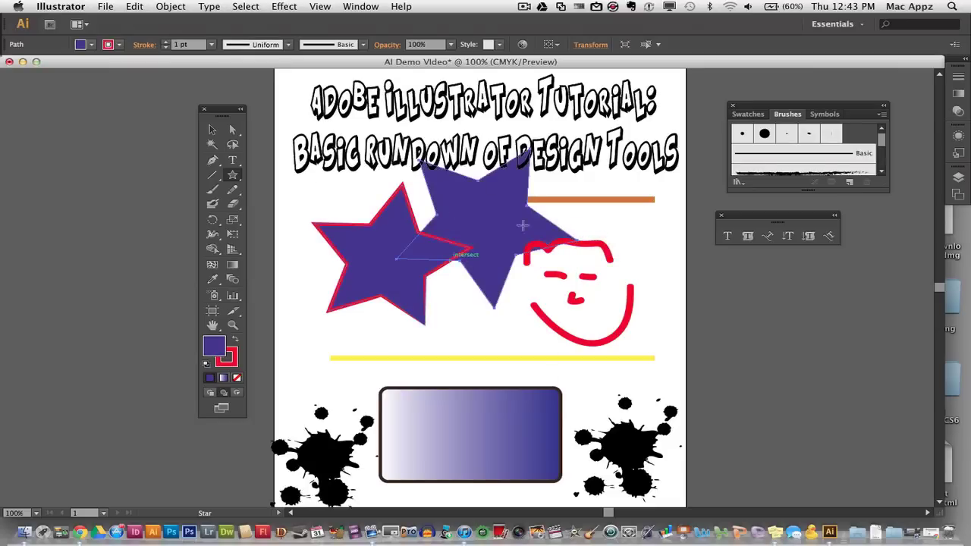
pyautogui.click(215, 130)
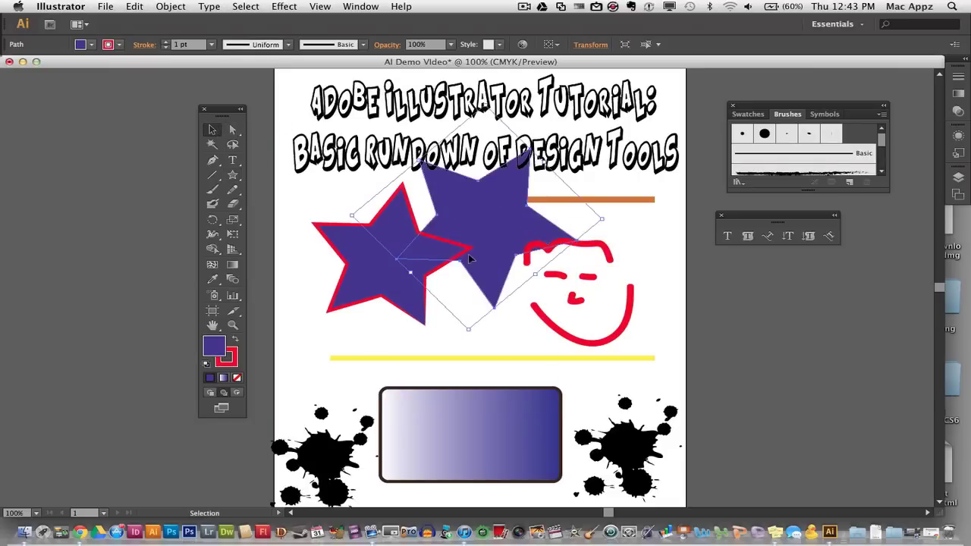
pyautogui.moveTo(486, 234); pyautogui.dragTo(585, 271)
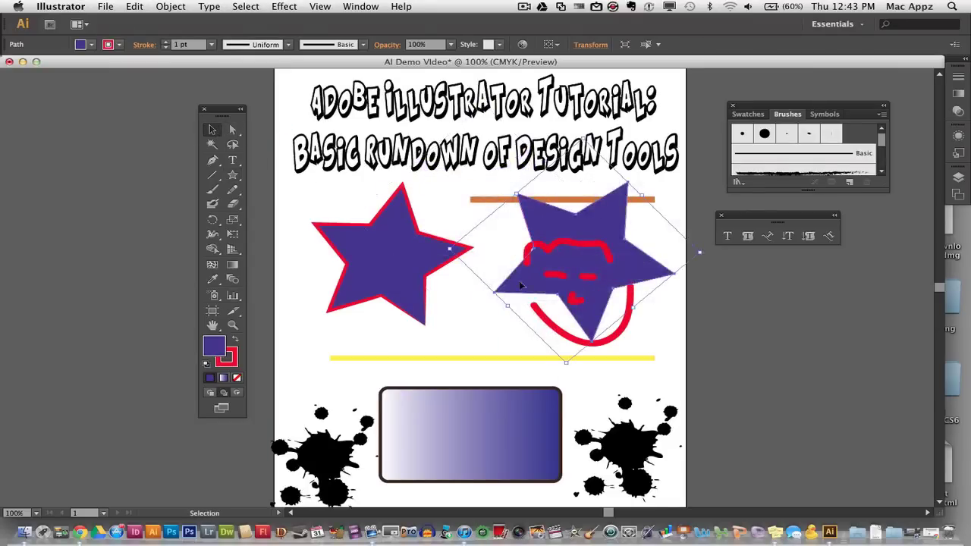
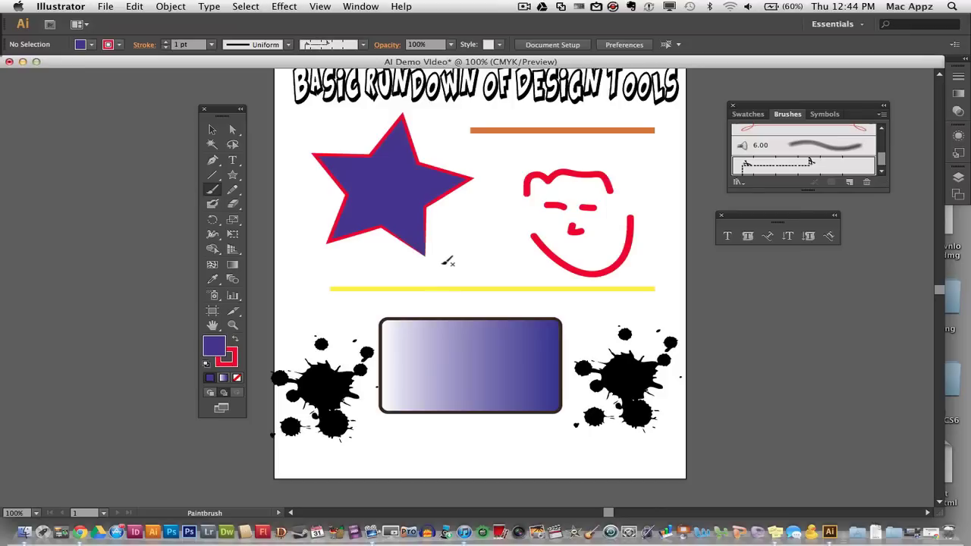
# Paint a short wavy dashed curve between the star and the face with the Paintbrush and the Cut Here brush
pyautogui.moveTo(483, 253); pyautogui.dragTo(509, 263)
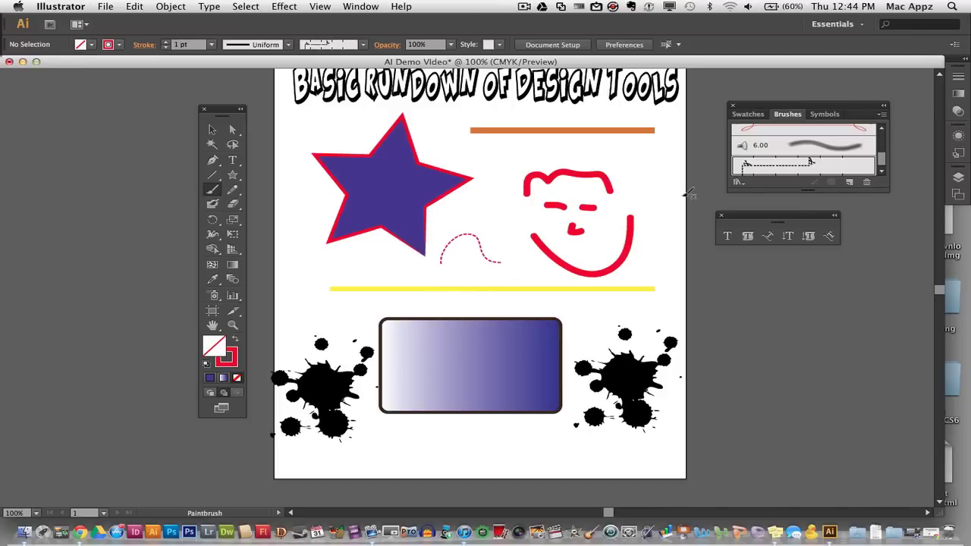
# Detach the Brushes panel, park it beside the artboard and paint an arc around the face's upper left with the Charcoal - Feather brush
pyautogui.moveTo(787, 117)
pyautogui.mouseDown()
pyautogui.moveTo(806, 209)
pyautogui.moveTo(796, 220)
pyautogui.moveTo(558, 176)
pyautogui.moveTo(535, 149)
pyautogui.mouseUp()
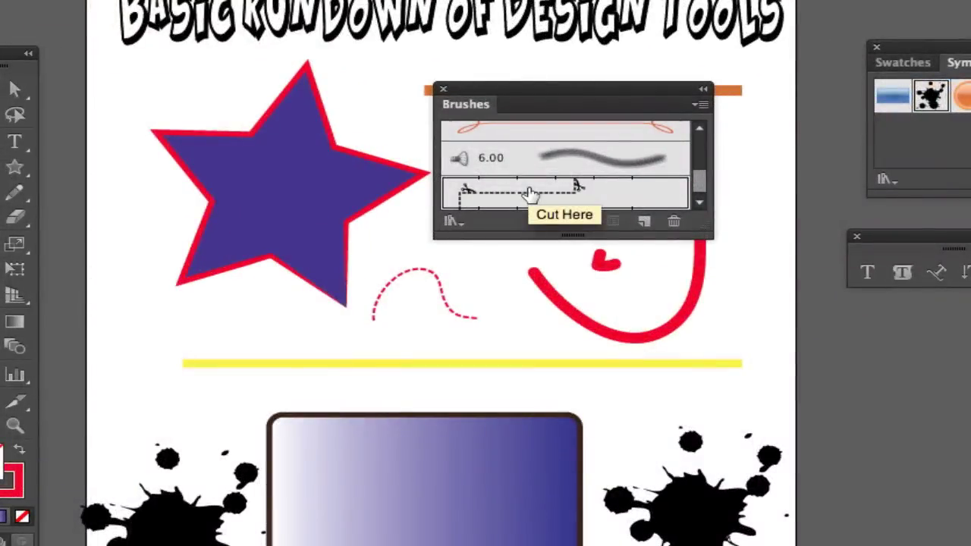
pyautogui.scroll(5, 529, 194)
pyautogui.scroll(-6, 530, 194)
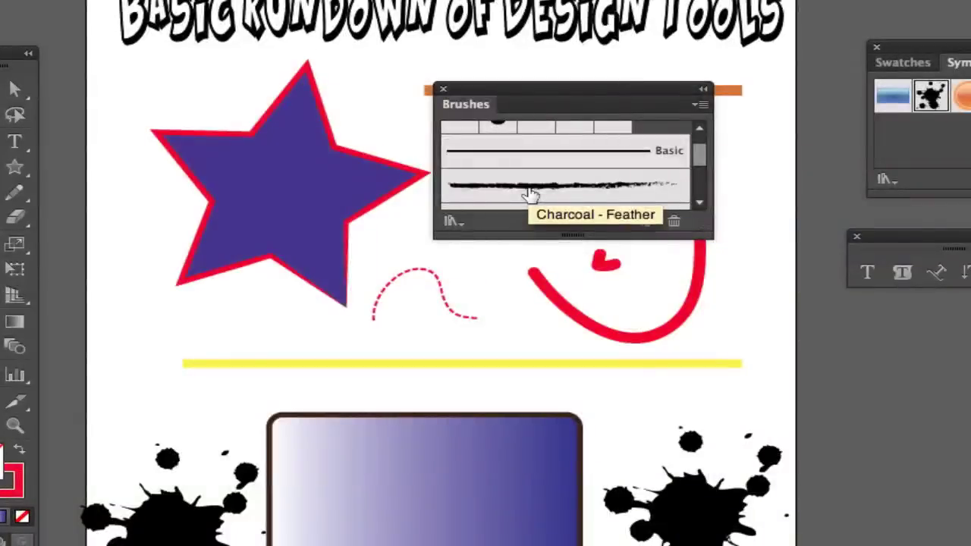
pyautogui.scroll(6, 529, 194)
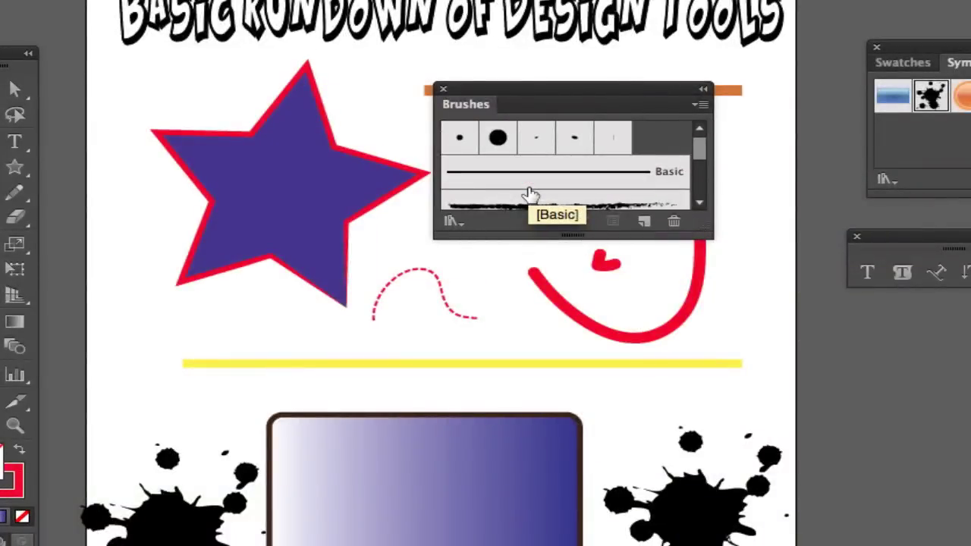
pyautogui.scroll(-6, 529, 194)
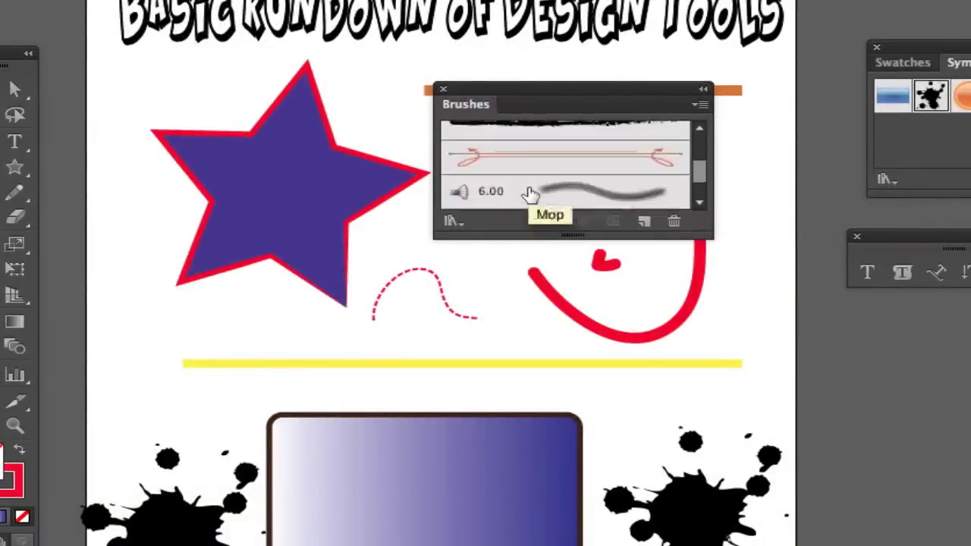
pyautogui.scroll(1, 529, 194)
pyautogui.scroll(2, 529, 194)
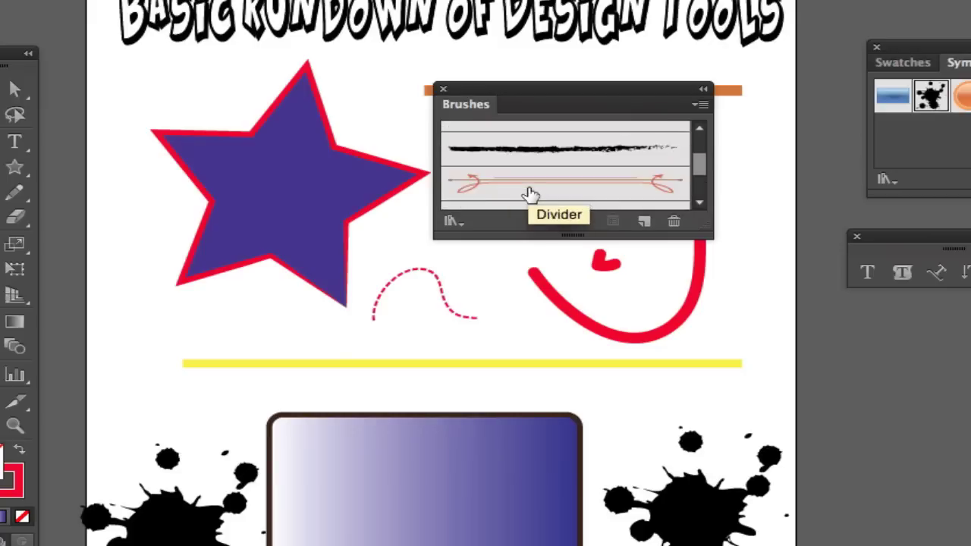
pyautogui.click(540, 153)
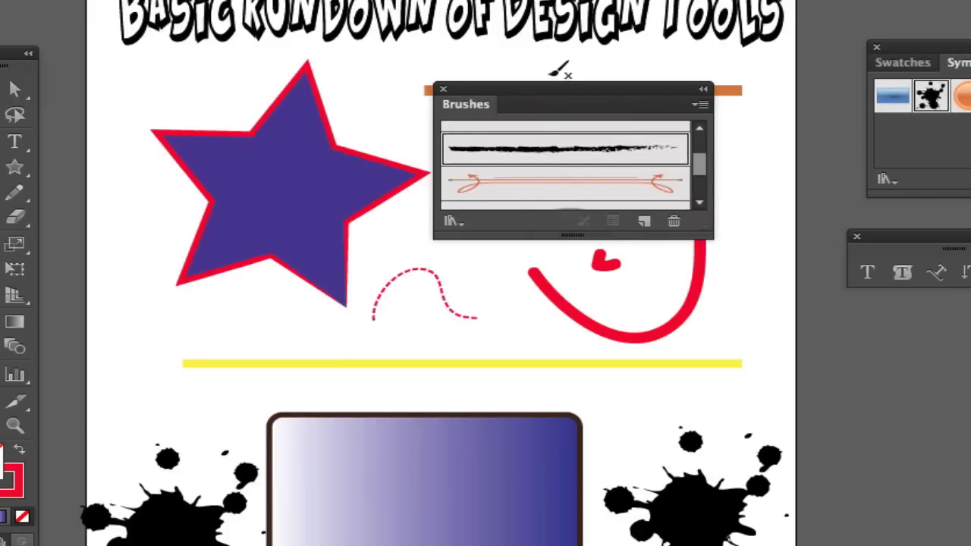
pyautogui.moveTo(546, 96)
pyautogui.mouseDown()
pyautogui.moveTo(801, 91)
pyautogui.moveTo(925, 40)
pyautogui.mouseUp()
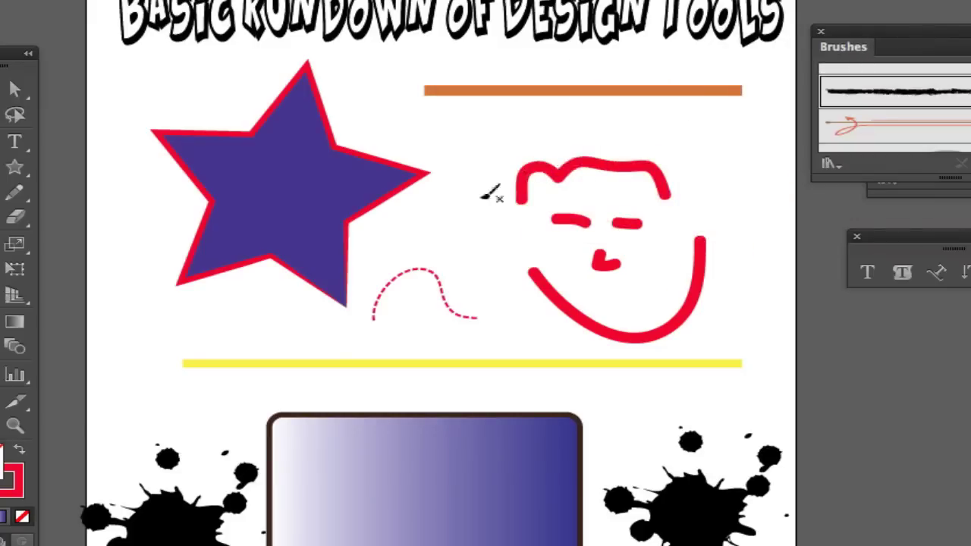
pyautogui.moveTo(444, 218)
pyautogui.mouseDown()
pyautogui.moveTo(467, 148)
pyautogui.moveTo(545, 114)
pyautogui.moveTo(603, 116)
pyautogui.mouseUp()
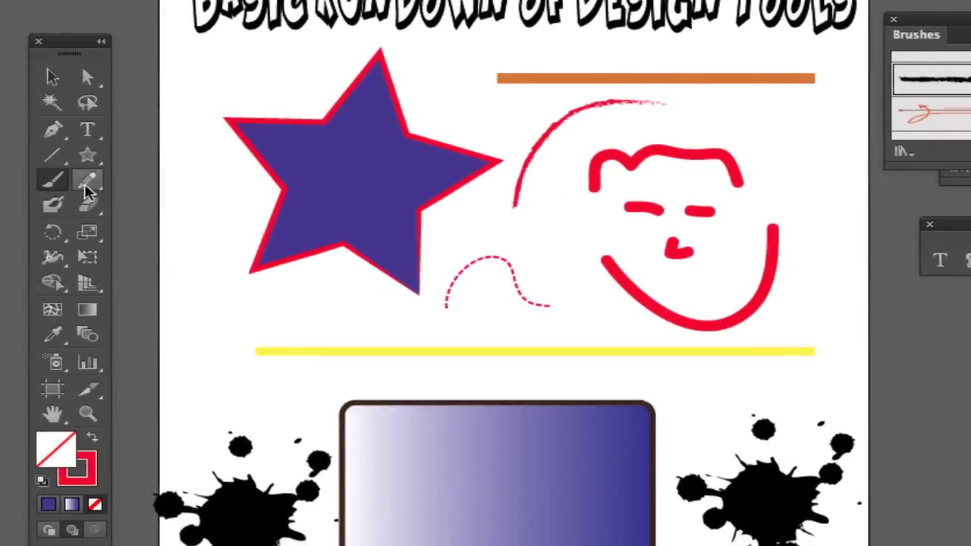
# Draw a D-shaped outline below the star's lower left tip with the Pencil tool
pyautogui.click(85, 187)
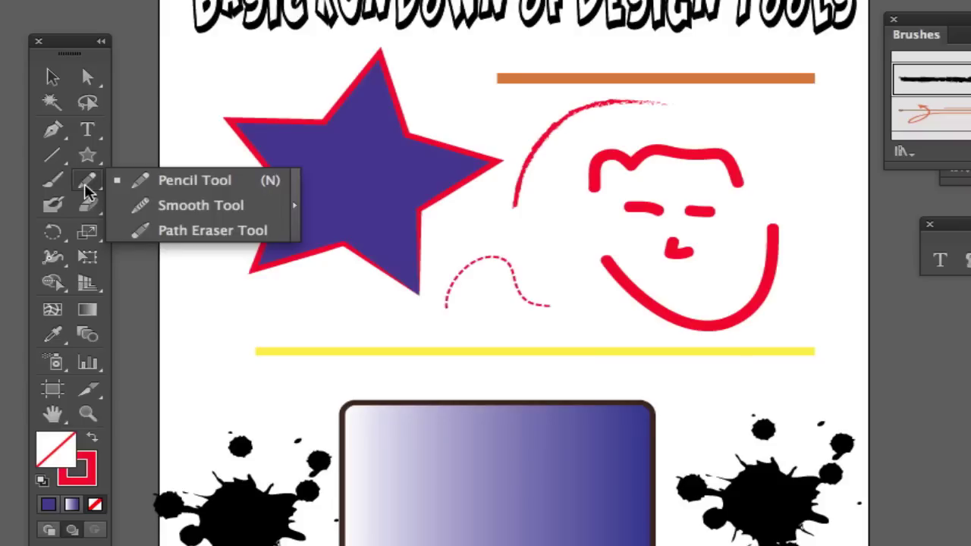
pyautogui.click(144, 188)
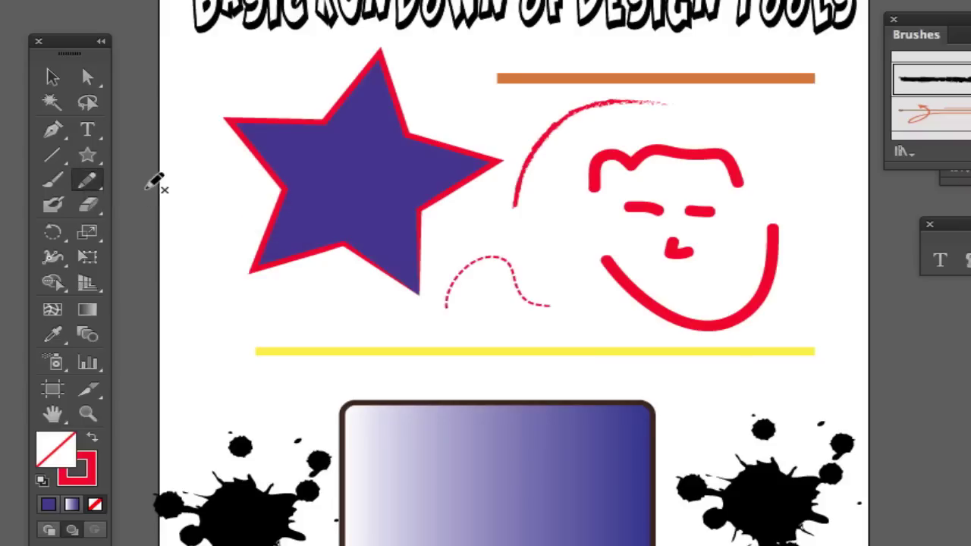
pyautogui.moveTo(209, 303)
pyautogui.mouseDown()
pyautogui.moveTo(209, 363)
pyautogui.moveTo(209, 303)
pyautogui.moveTo(250, 326)
pyautogui.moveTo(205, 366)
pyautogui.mouseUp()
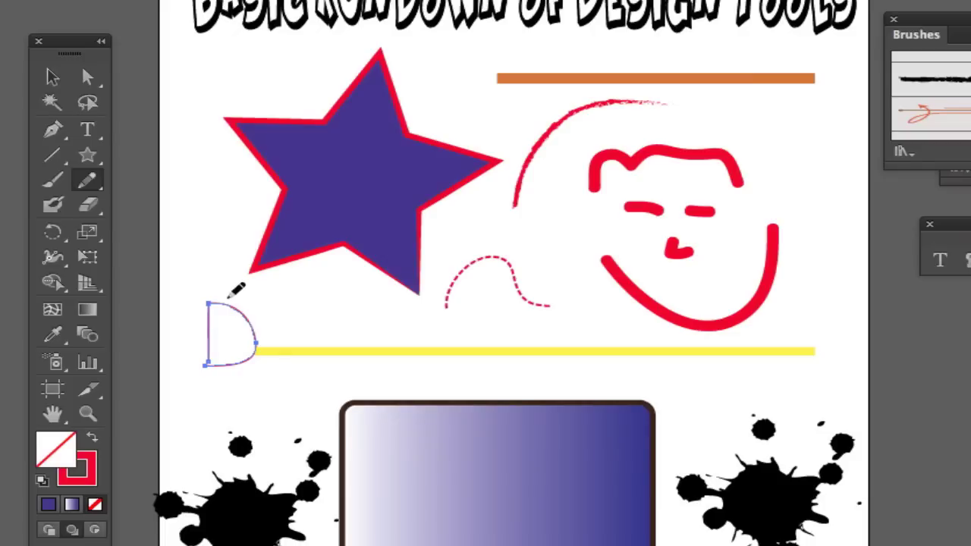
# Pull the D outline's upper left corner up and outward with the Direct Selection tool, and delete the whole outline
pyautogui.click(87, 77)
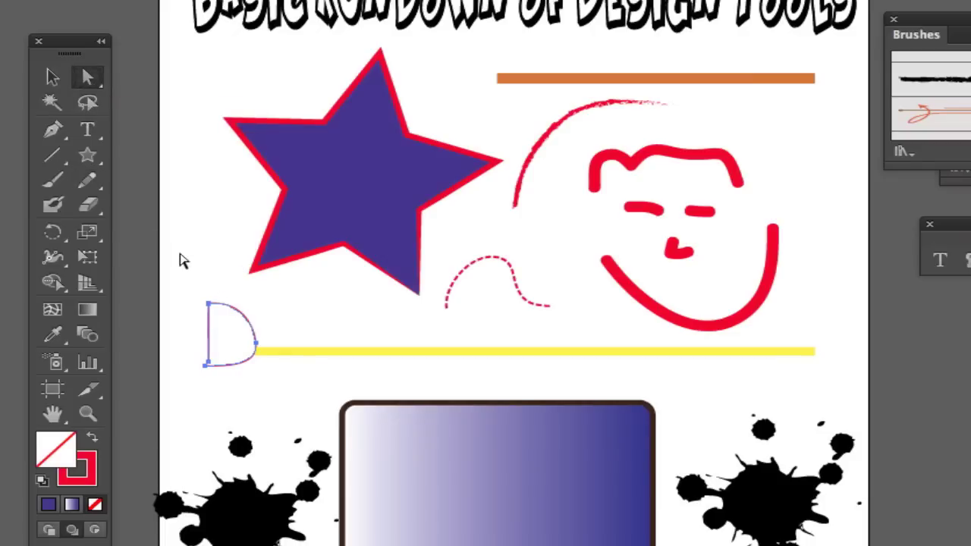
pyautogui.moveTo(207, 304); pyautogui.dragTo(180, 278)
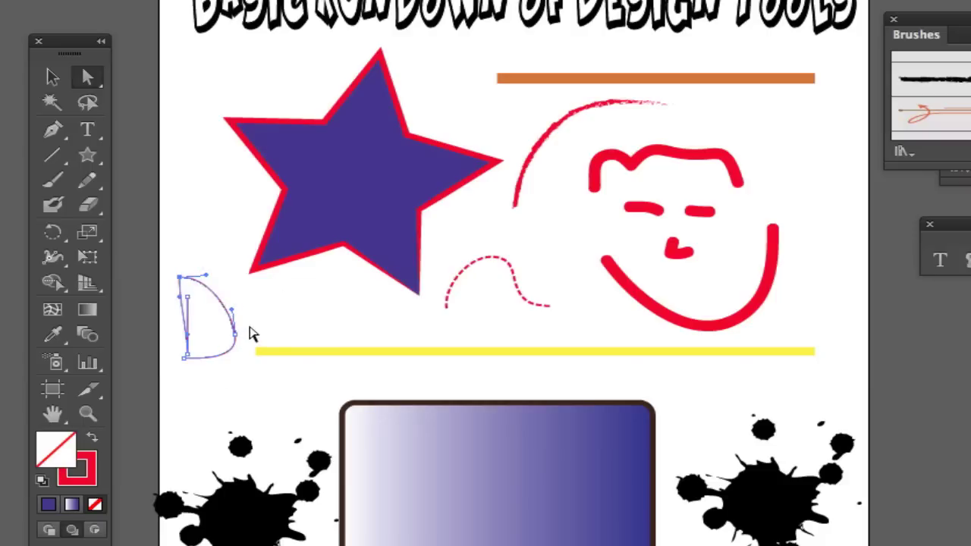
pyautogui.press('Delete')
pyautogui.press('Delete')
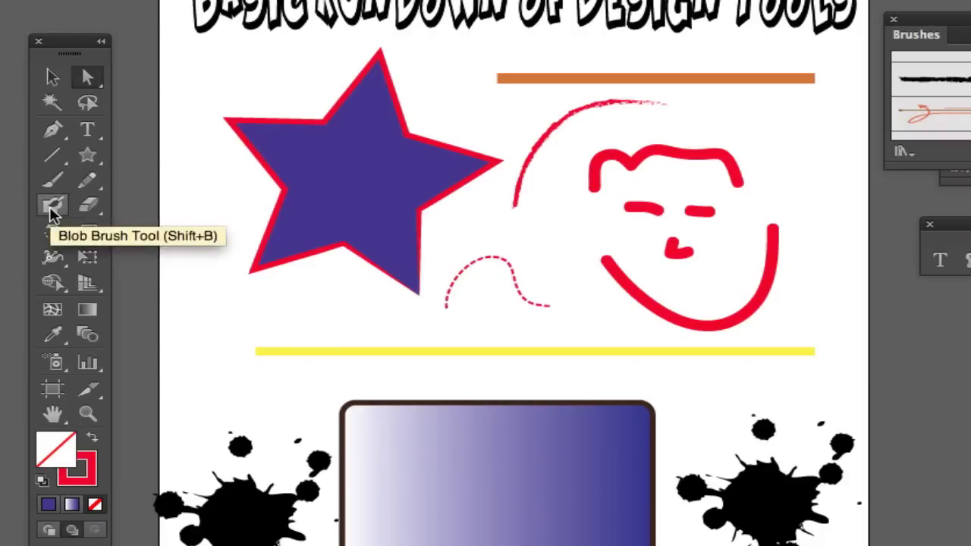
# Erase a small loop across the star's lower left arm with the Eraser tool, and undo the erasing
pyautogui.click(94, 211)
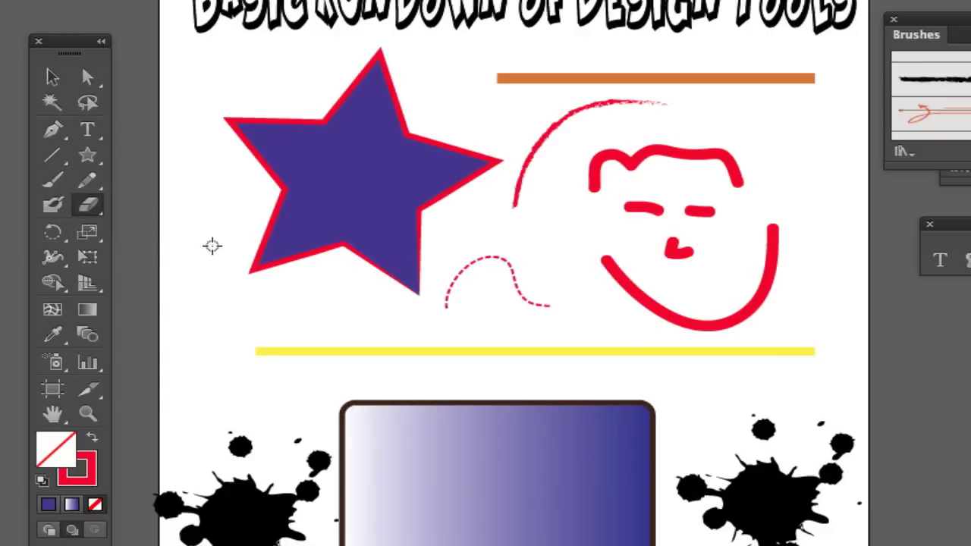
pyautogui.moveTo(297, 230)
pyautogui.mouseDown()
pyautogui.moveTo(292, 244)
pyautogui.moveTo(341, 202)
pyautogui.mouseUp()
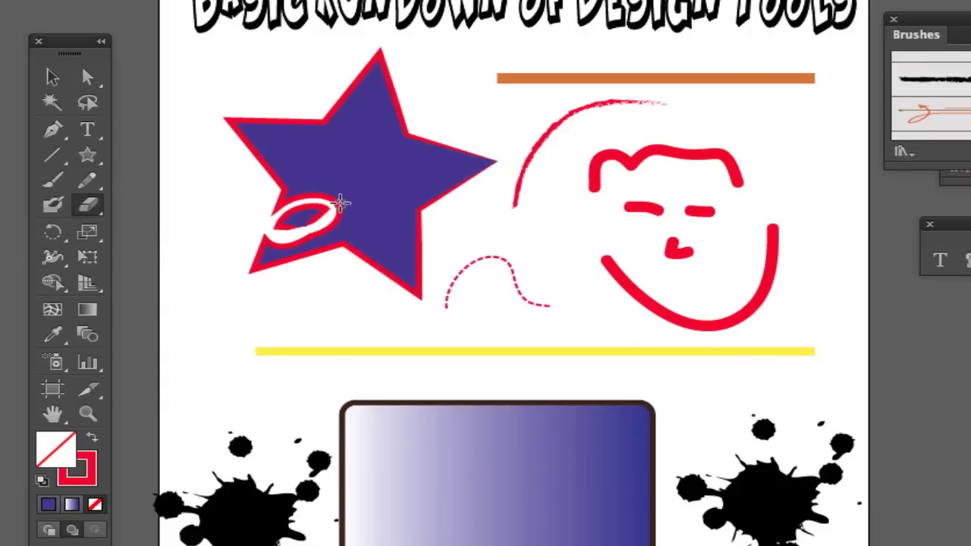
pyautogui.hotkey('ctrl', 'z')
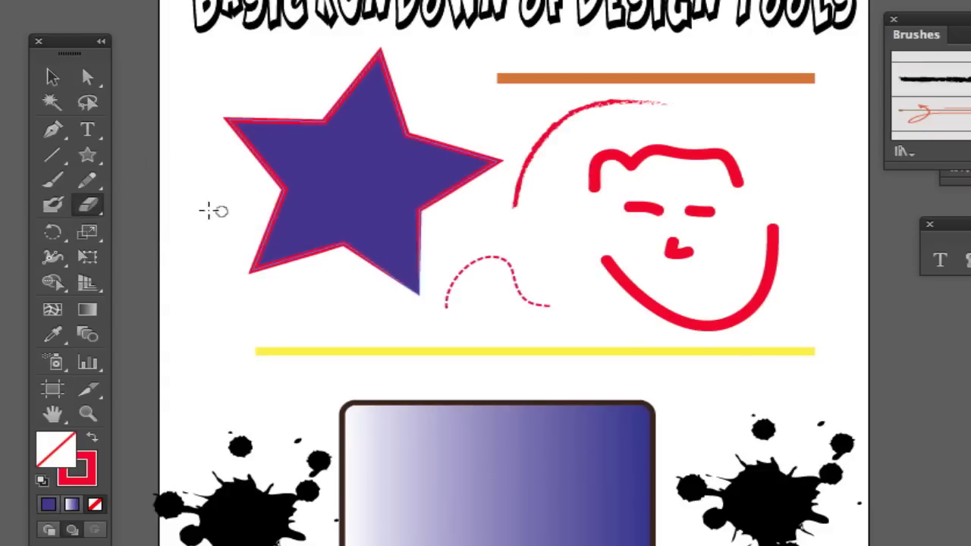
# Activate the Rotate tool, dismiss its angle dialog and place the rotation point near the star's centre
pyautogui.click(50, 213)
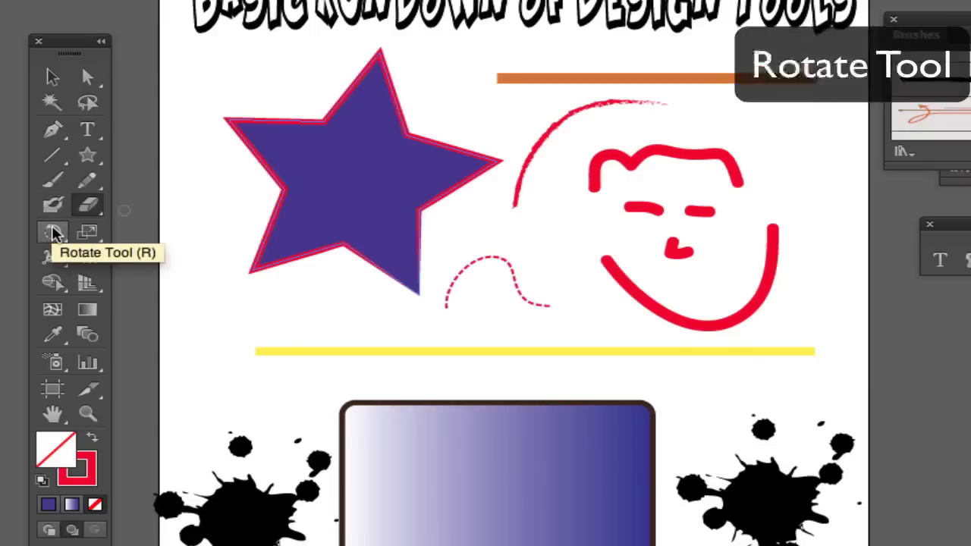
pyautogui.click(54, 233)
pyautogui.doubleClick(54, 233)
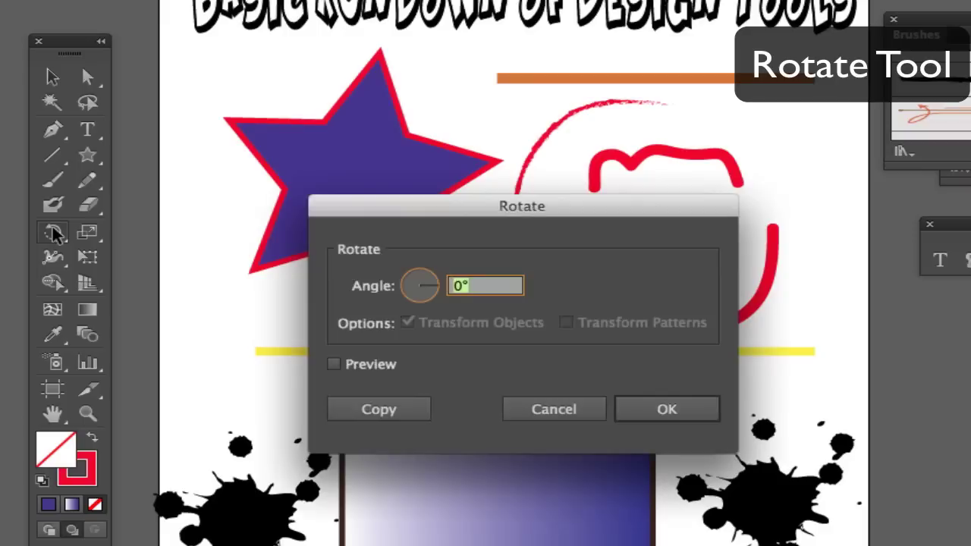
pyautogui.click(526, 405)
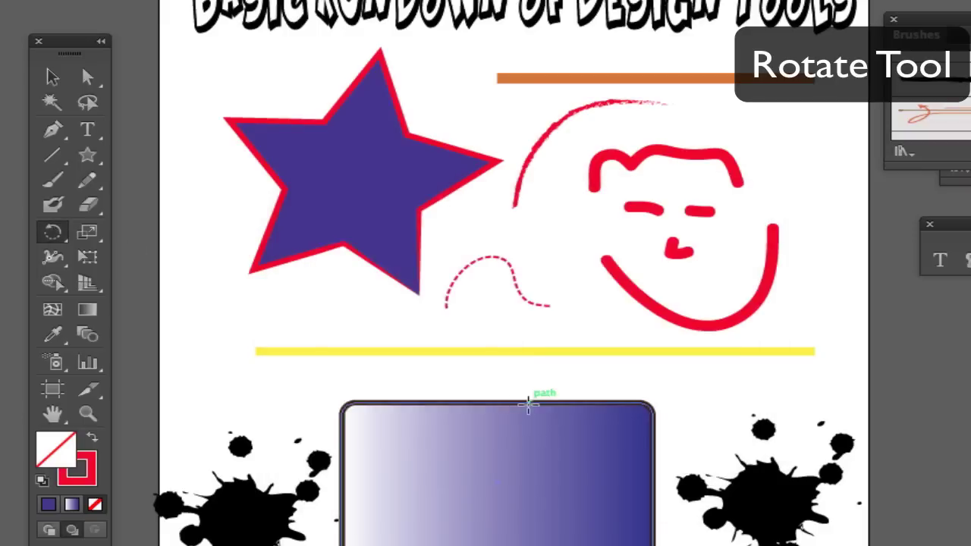
pyautogui.click(65, 244)
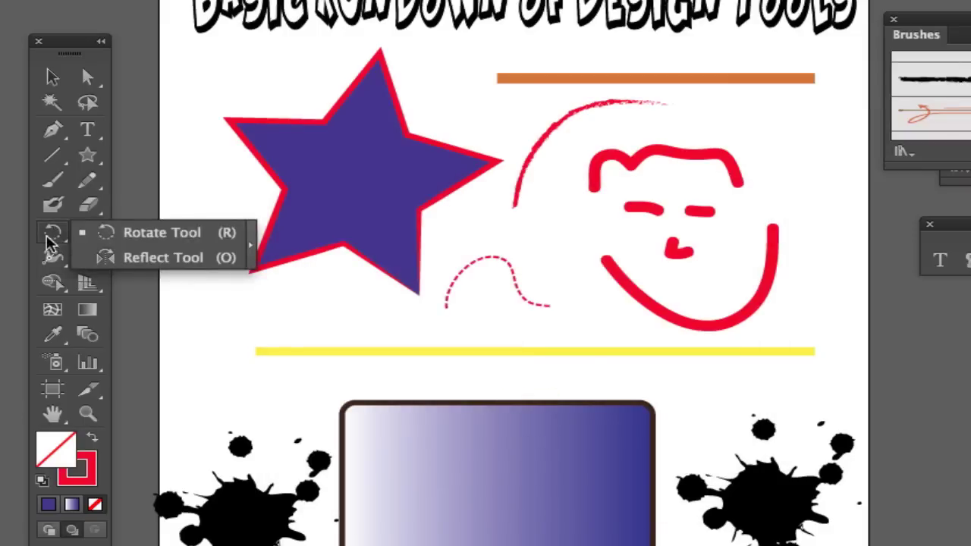
pyautogui.click(266, 122)
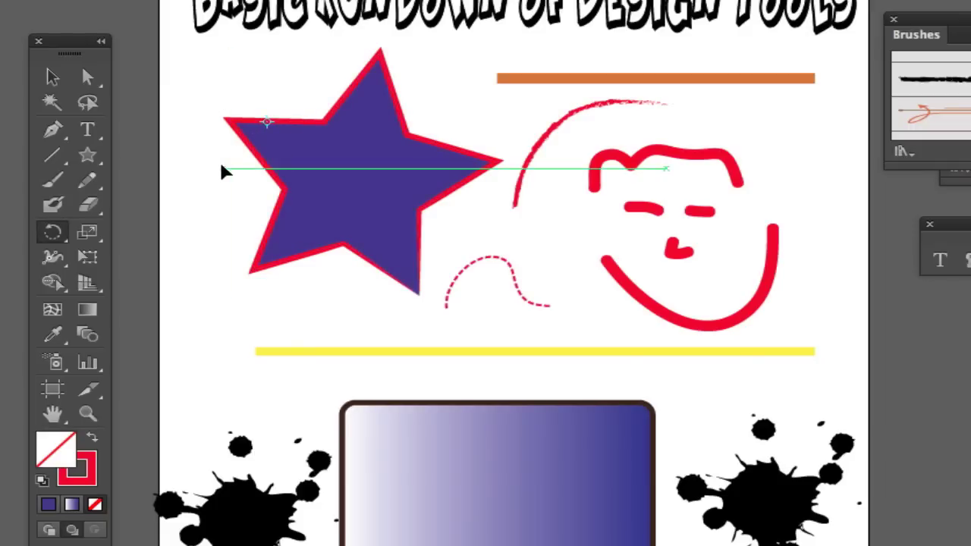
pyautogui.click(357, 167)
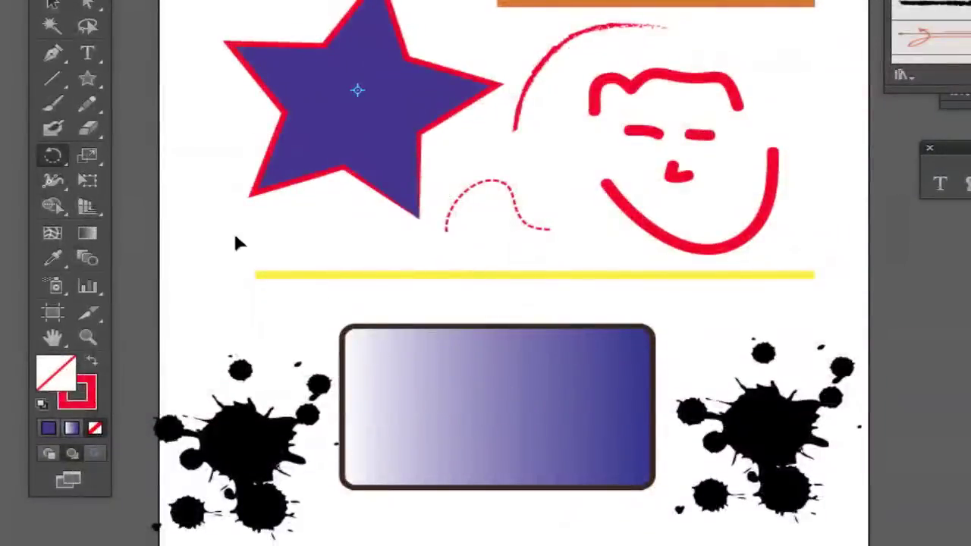
# Select the gradient rectangle, rotate it freehand clockwise about its centre with the Rotate tool, and undo the rotation
pyautogui.press('v')
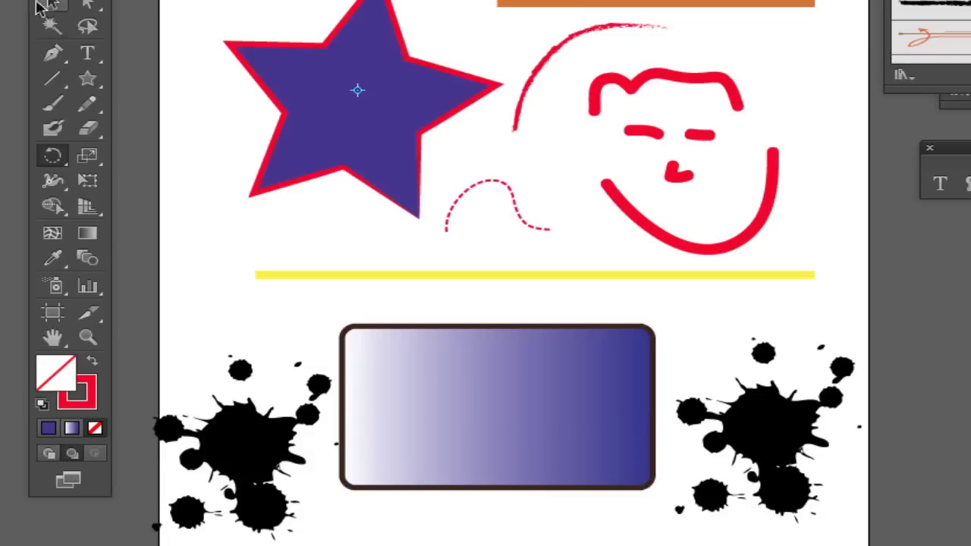
pyautogui.click(438, 373)
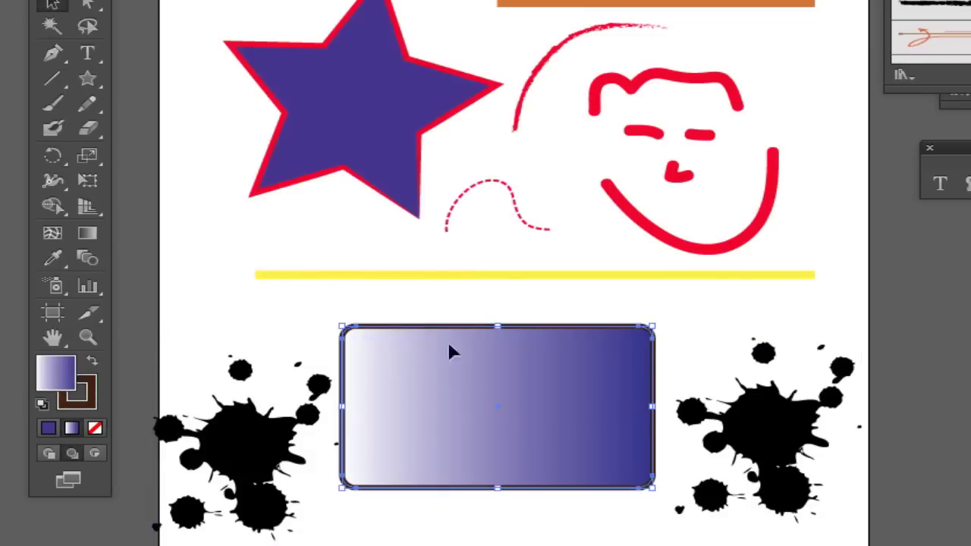
pyautogui.click(52, 155)
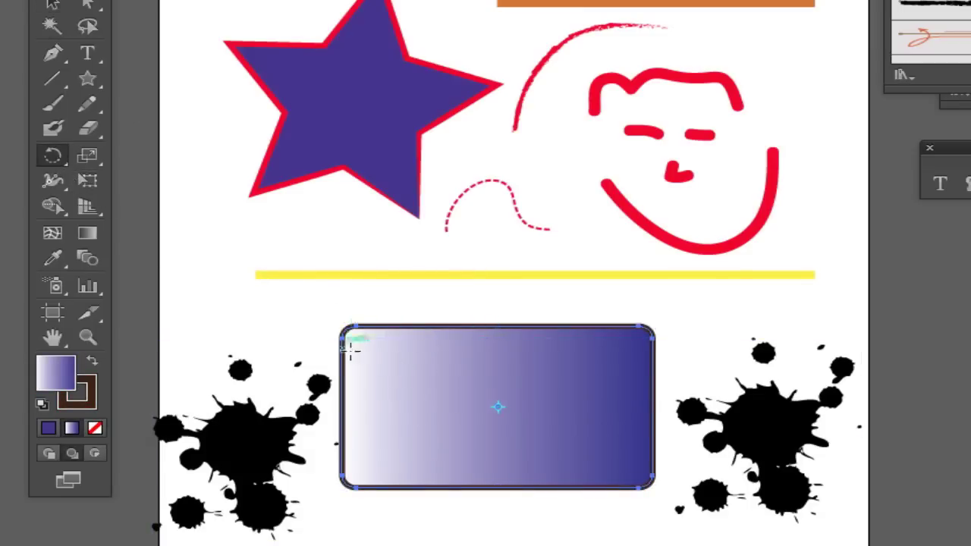
pyautogui.moveTo(357, 334); pyautogui.dragTo(521, 305)
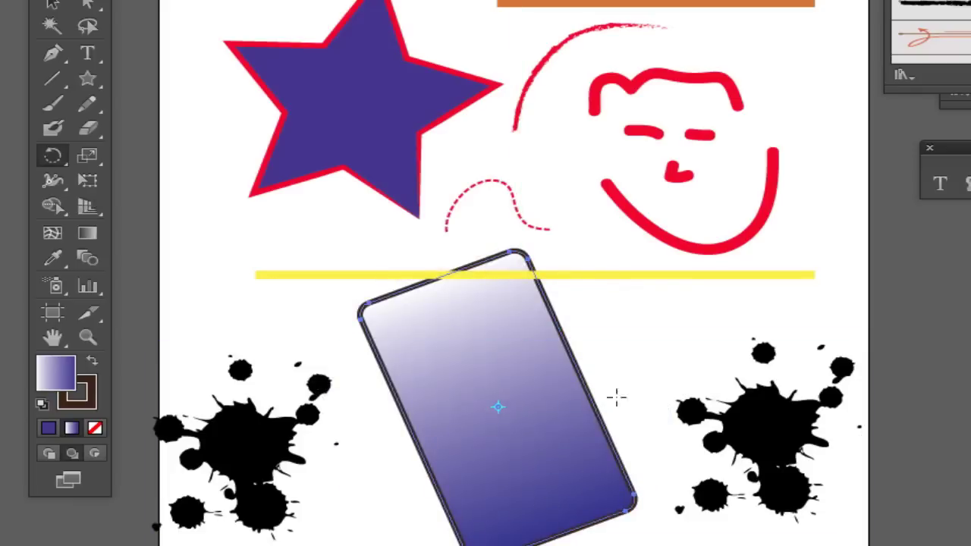
pyautogui.hotkey('ctrl', 'z')
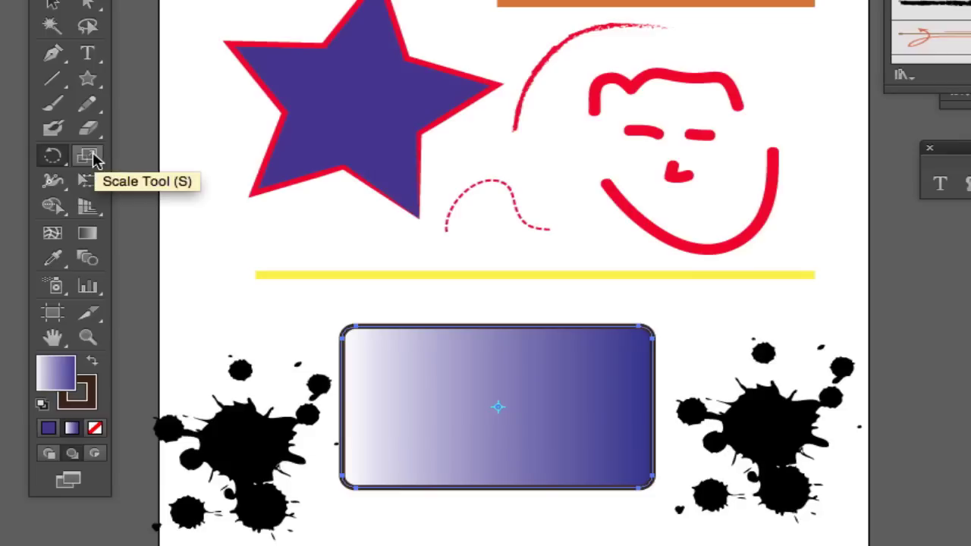
# Select the star, shrink and flatten it freehand about its centre with the Scale tool, and undo the scaling
pyautogui.click(91, 155)
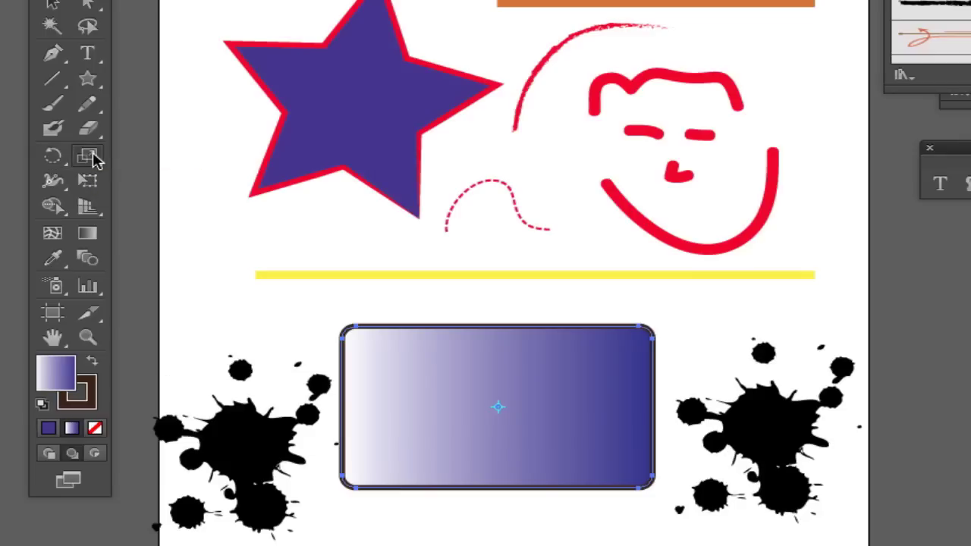
pyautogui.click(91, 156)
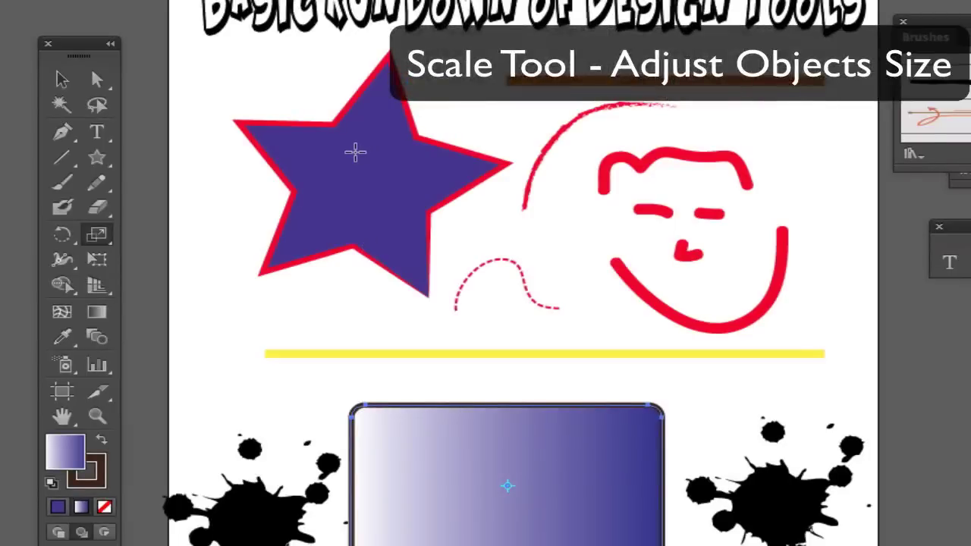
pyautogui.click(75, 85)
pyautogui.click(330, 201)
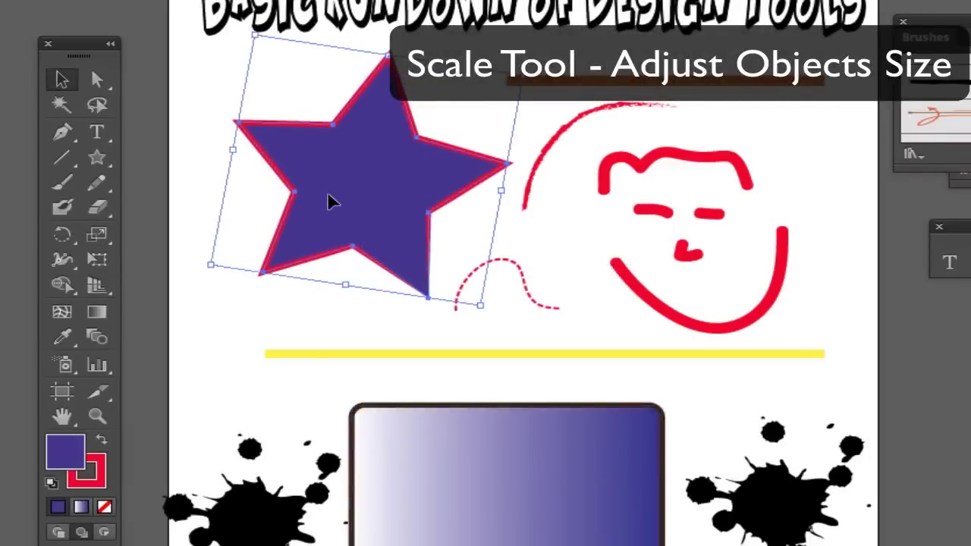
pyautogui.click(101, 239)
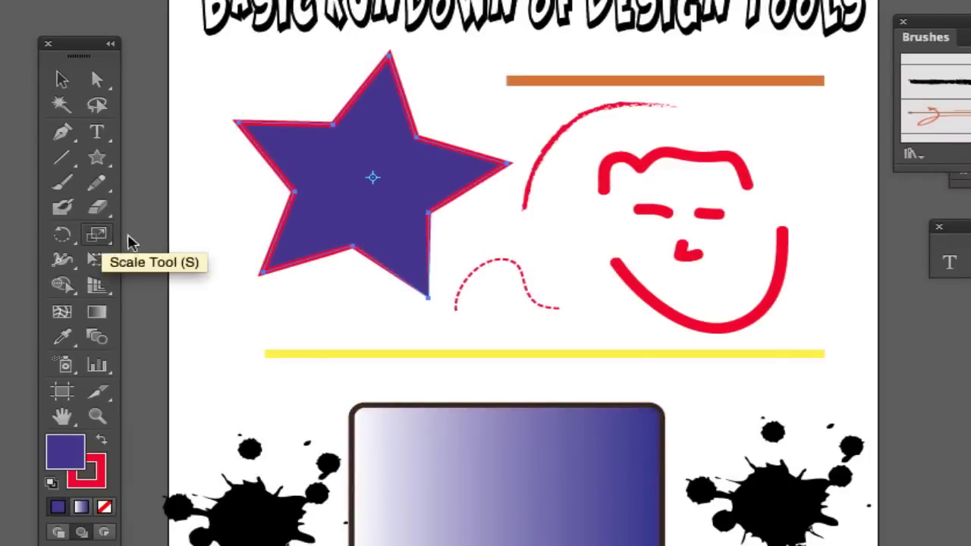
pyautogui.moveTo(263, 272); pyautogui.dragTo(277, 232)
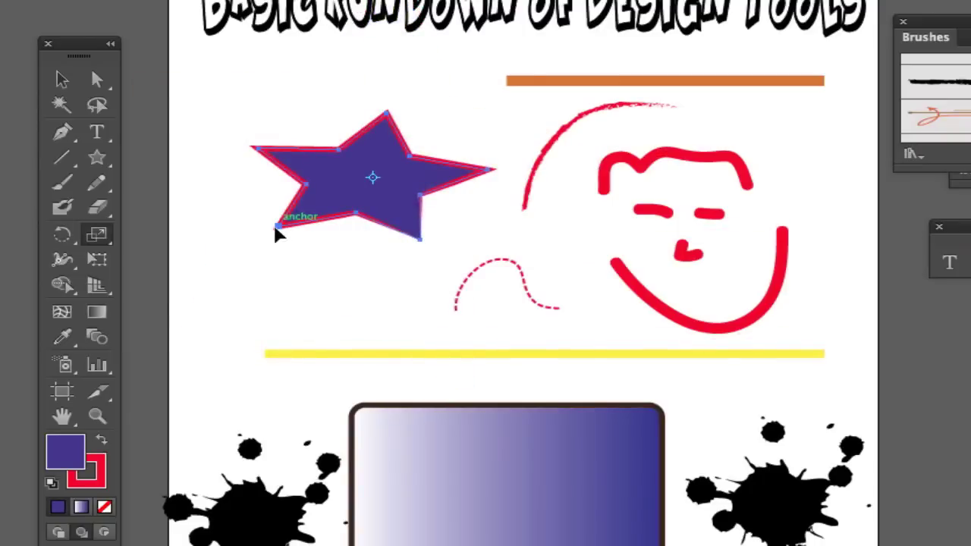
pyautogui.hotkey('ctrl', 'z')
pyautogui.hotkey('ctrl', 'z')
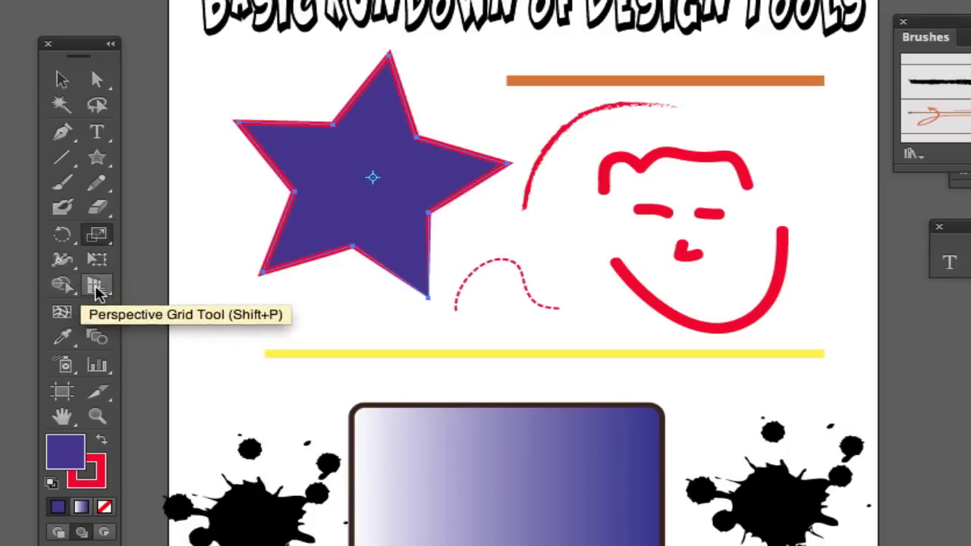
# Show the perspective grid over the artboard, and hide it again
pyautogui.click(95, 292)
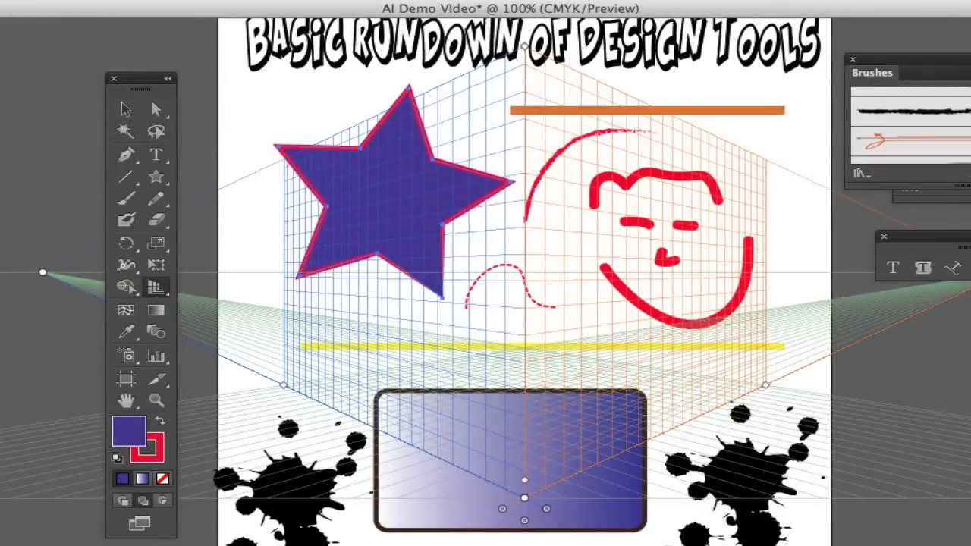
pyautogui.press('super+shift+i')
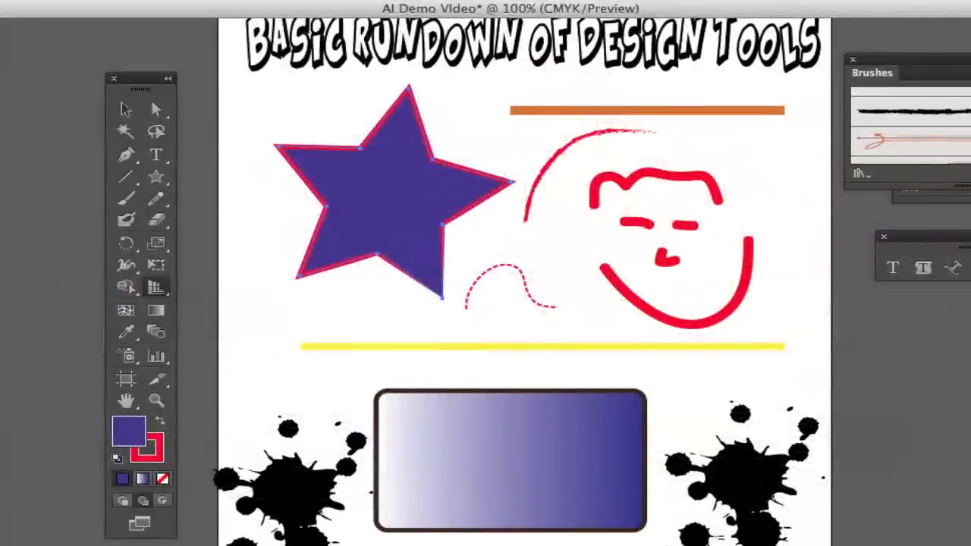
# Fill the star with the white-to-purple linear gradient using the Gradient tool, and shift the gradient slightly to the right
pyautogui.click(161, 307)
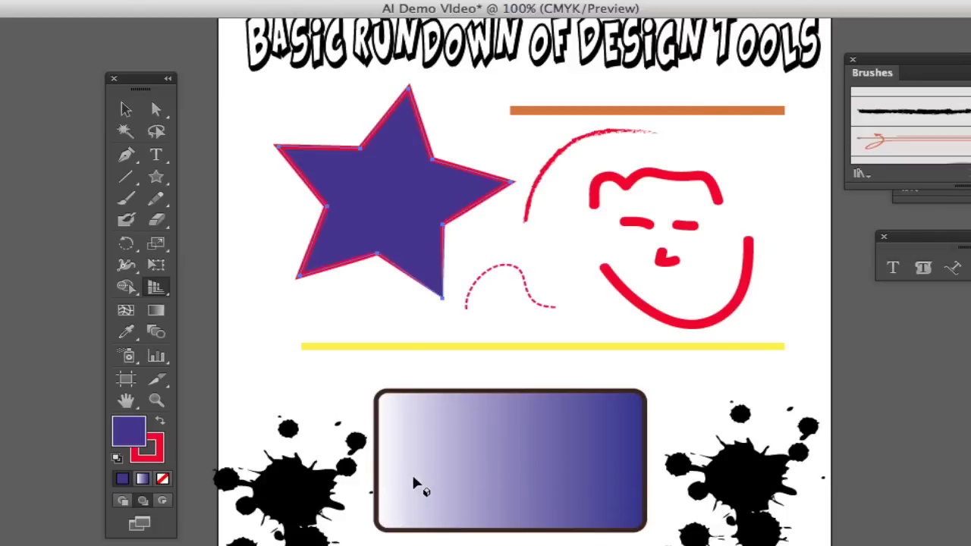
pyautogui.click(126, 109)
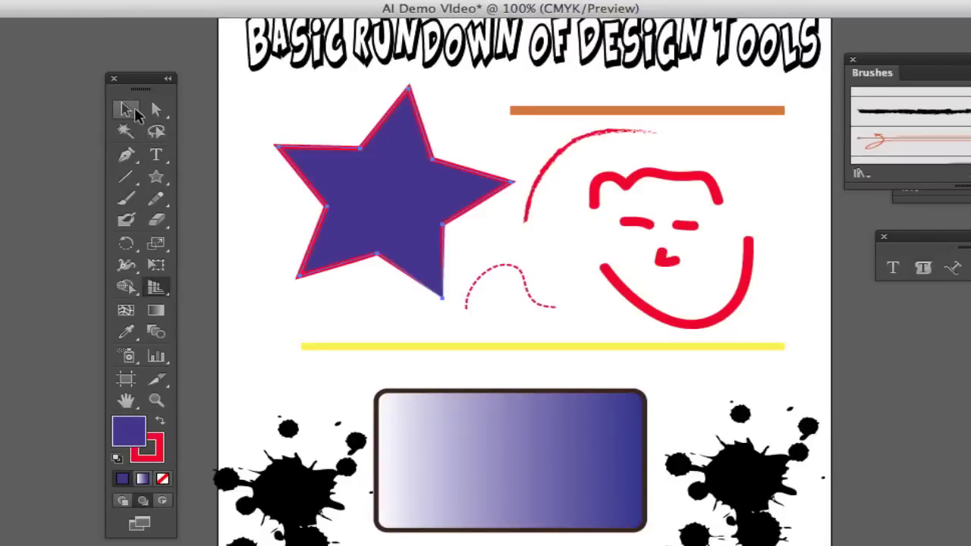
pyautogui.click(360, 180)
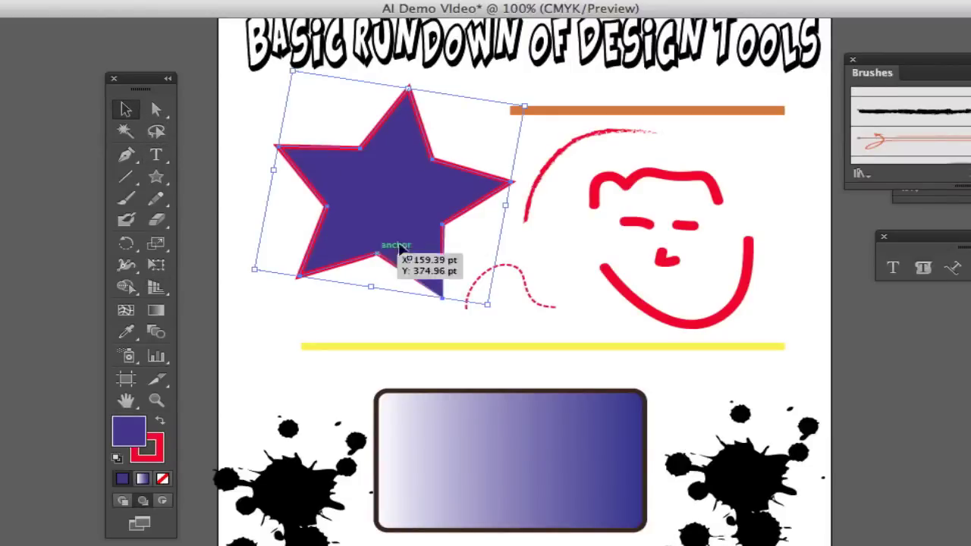
pyautogui.click(155, 310)
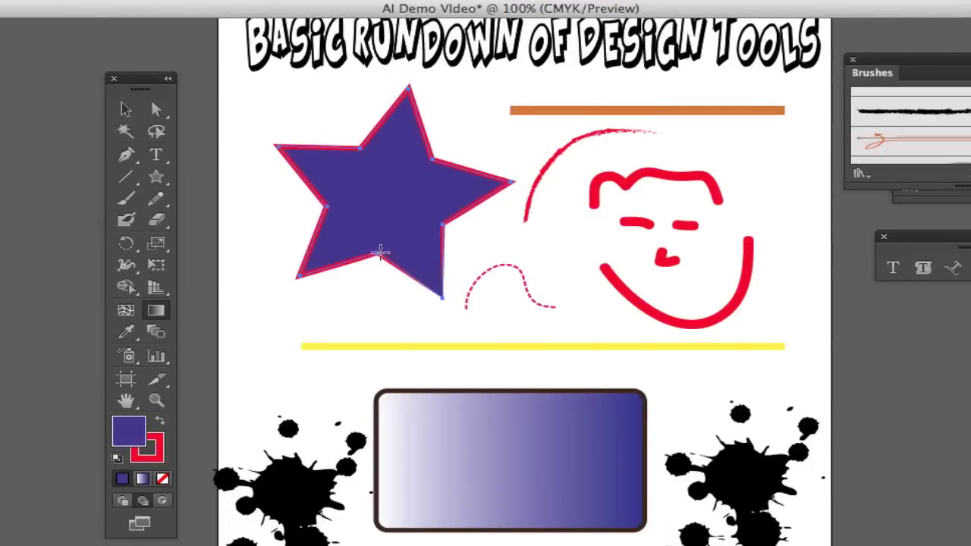
pyautogui.moveTo(388, 141); pyautogui.dragTo(386, 253)
pyautogui.click(410, 167)
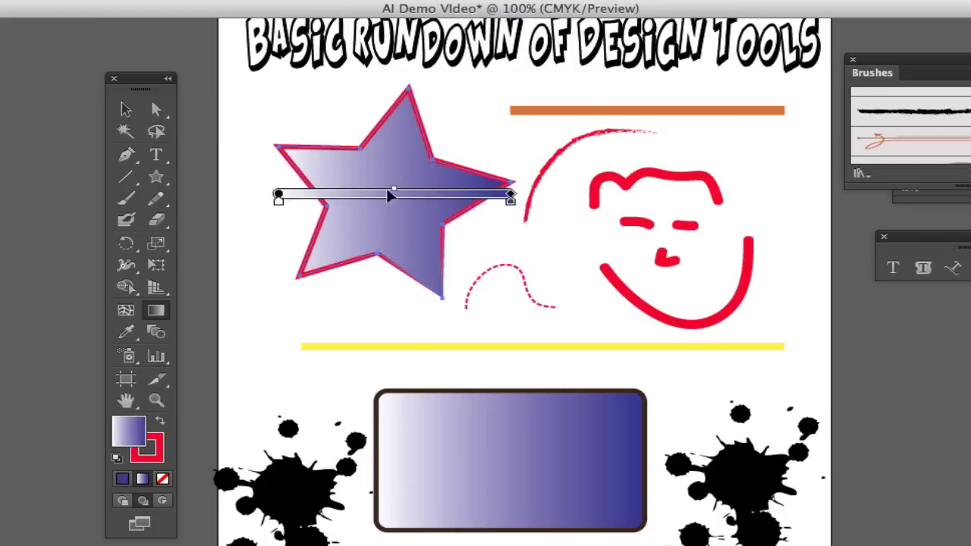
pyautogui.moveTo(281, 194)
pyautogui.mouseDown()
pyautogui.moveTo(342, 147)
pyautogui.moveTo(299, 209)
pyautogui.moveTo(301, 193)
pyautogui.mouseUp()
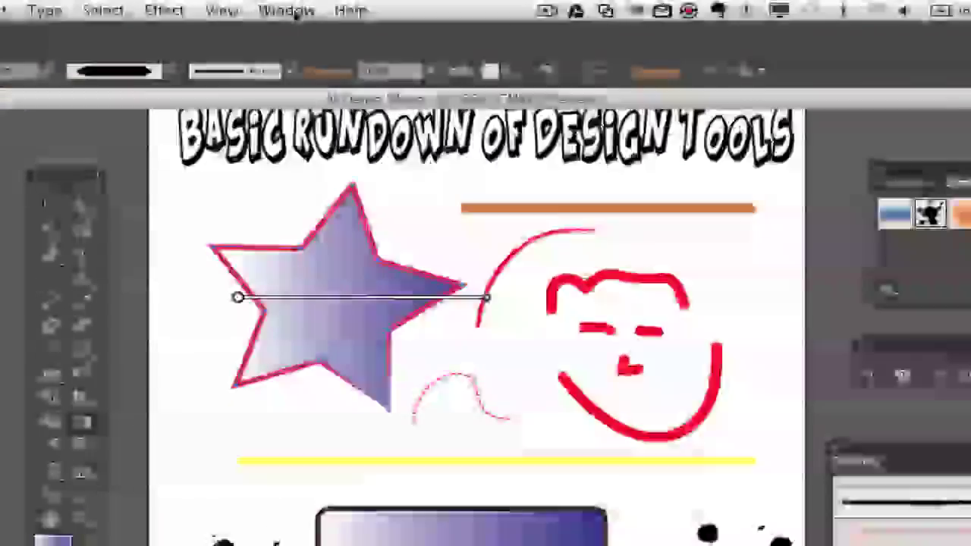
# Open the Gradient panel and detach it from the dock, placing it over the artboard beside the star
pyautogui.click(360, 6)
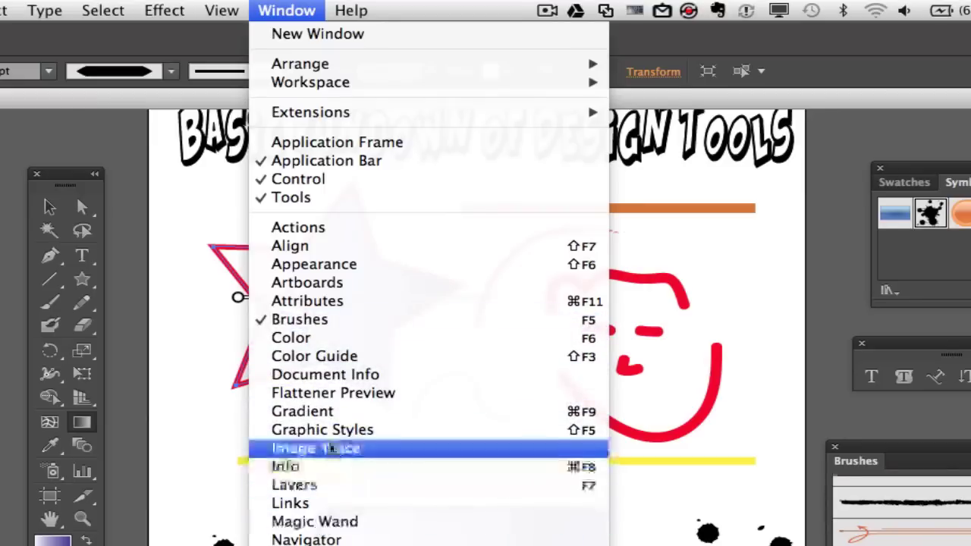
pyautogui.click(303, 413)
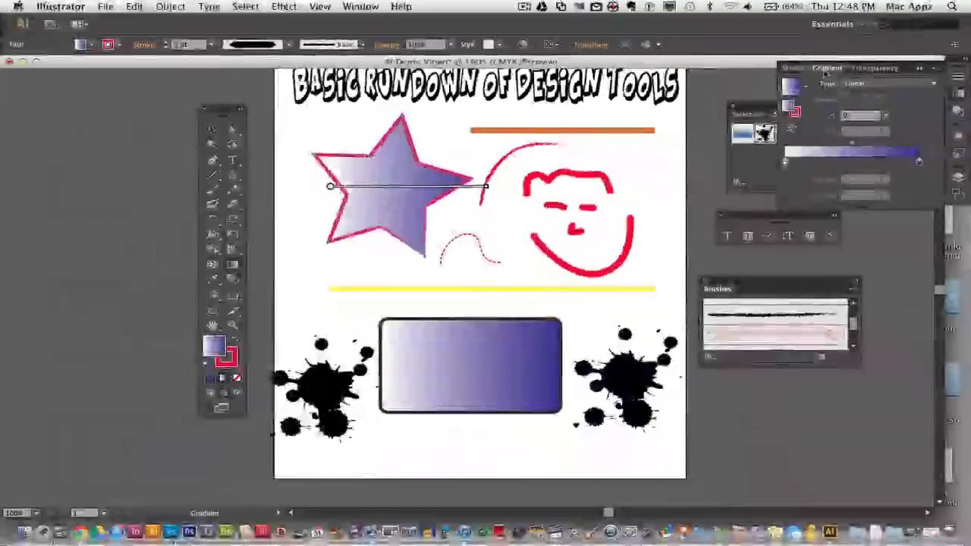
pyautogui.moveTo(825, 73); pyautogui.dragTo(474, 136)
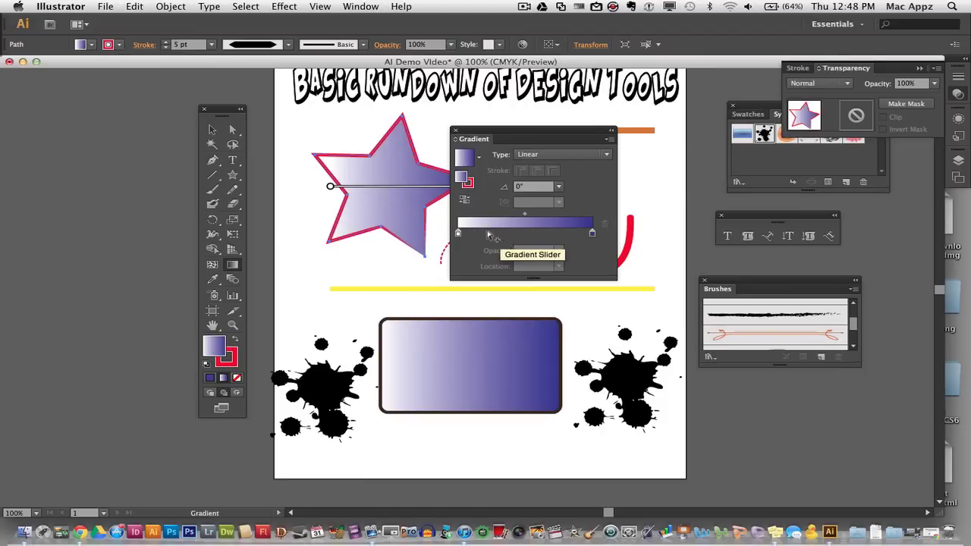
# Change the purple end stop of the linear gradient to the red swatch
pyautogui.click(592, 233)
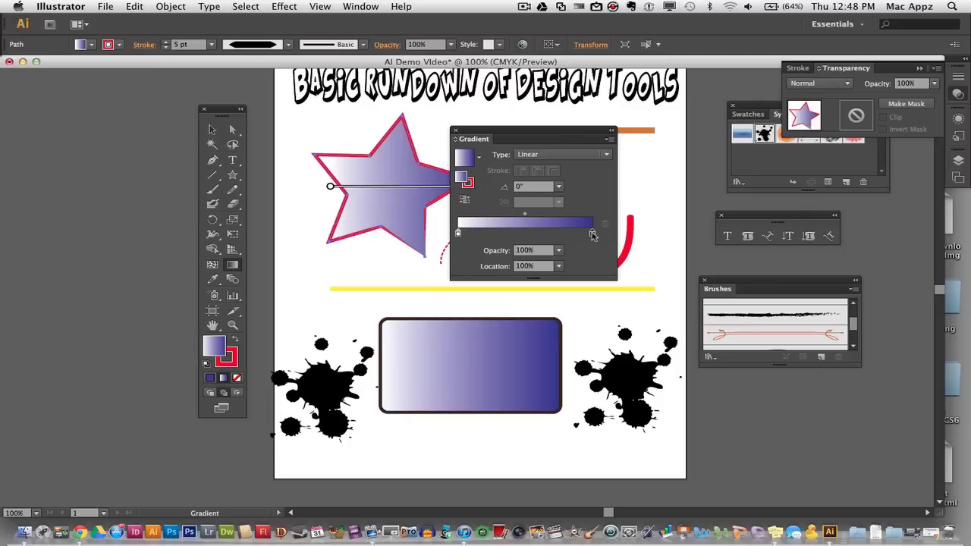
pyautogui.click(91, 45)
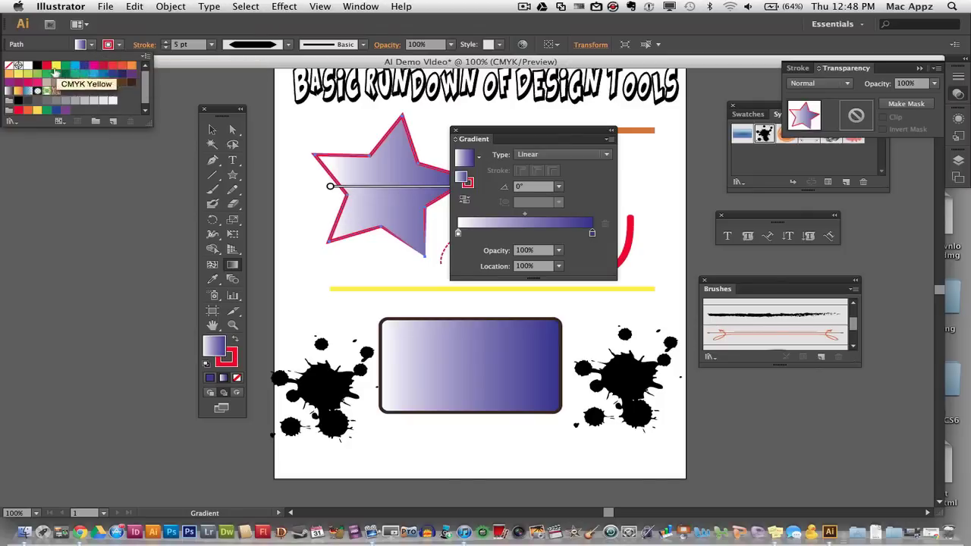
pyautogui.click(48, 67)
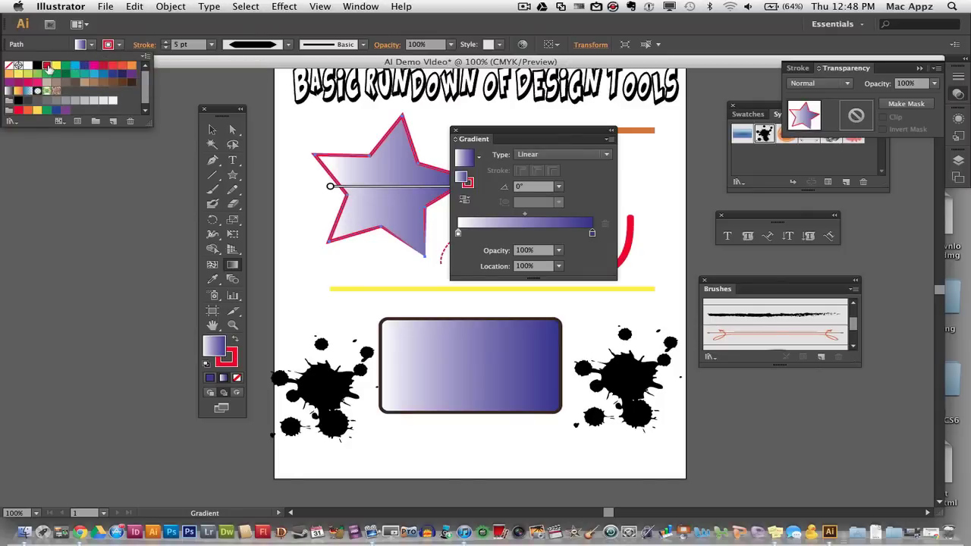
pyautogui.click(592, 235)
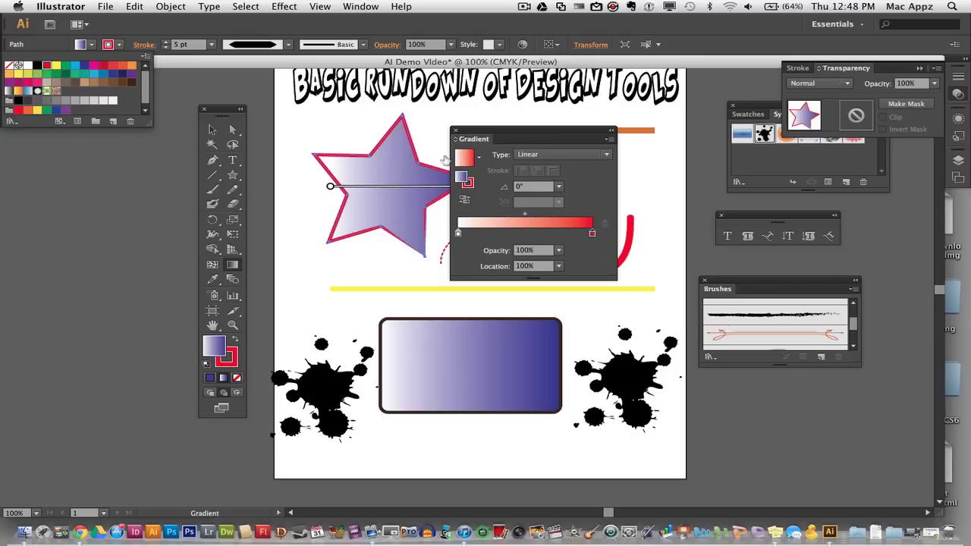
# Apply the white-to-red linear gradient to the star, and move the Gradient panel off the artboard
pyautogui.click(427, 140)
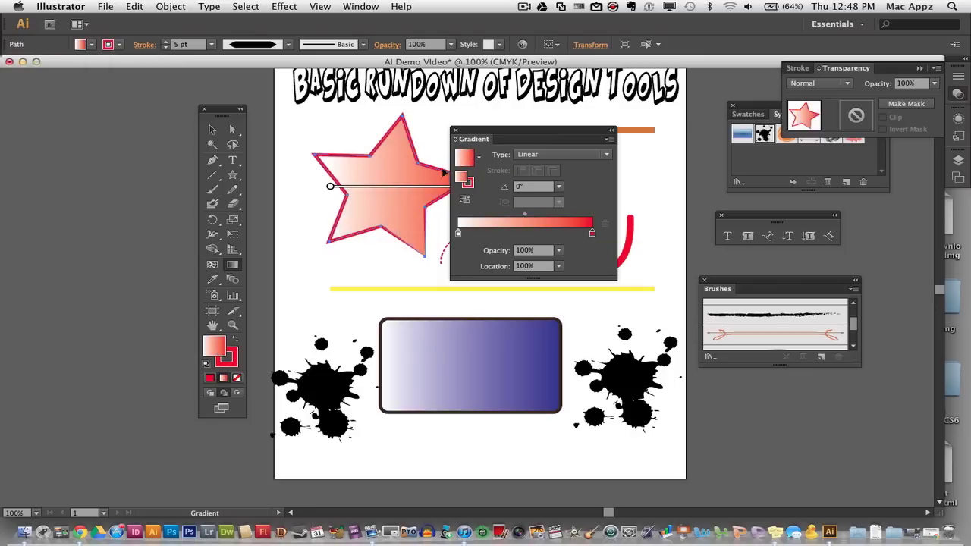
pyautogui.moveTo(471, 131); pyautogui.dragTo(738, 156)
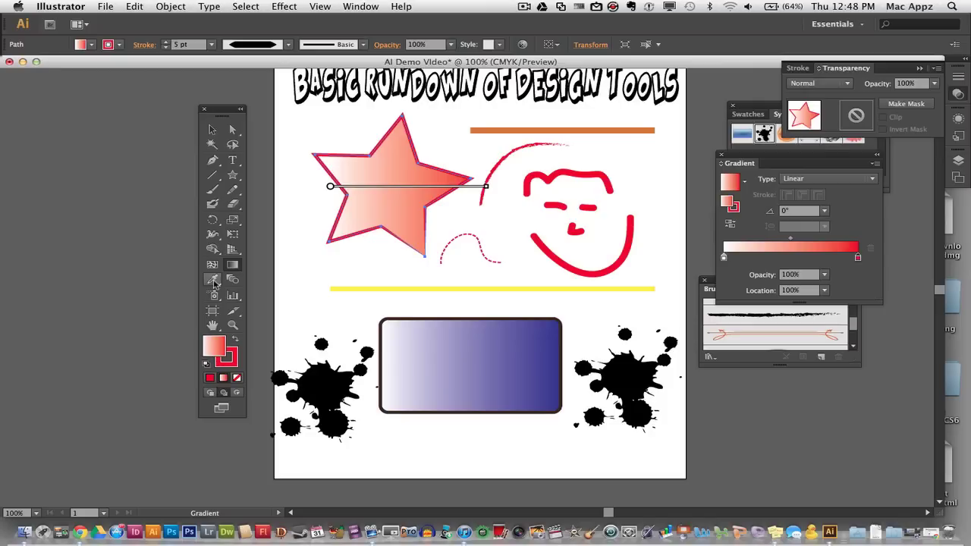
# Copy the appearance of the orange line onto the star with the Eyedropper tool
pyautogui.click(211, 130)
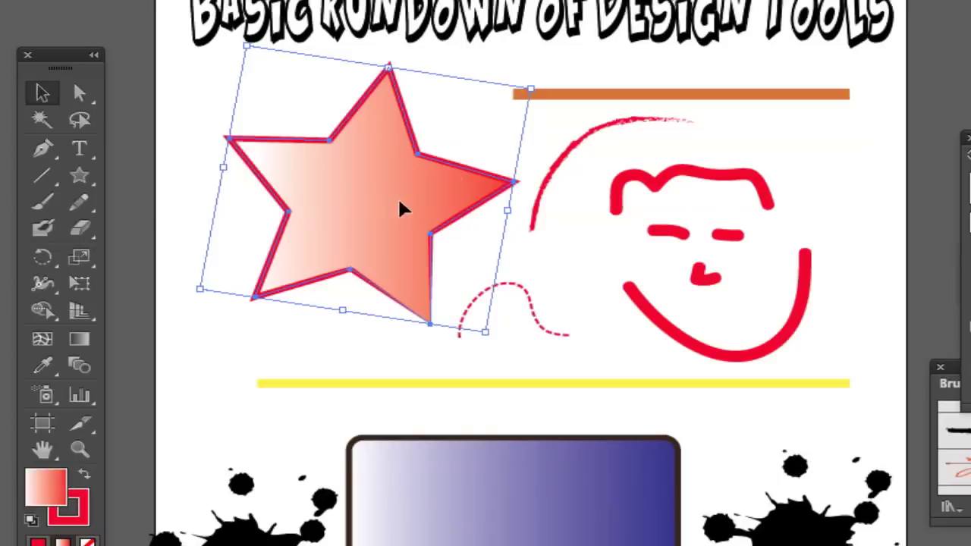
pyautogui.click(43, 367)
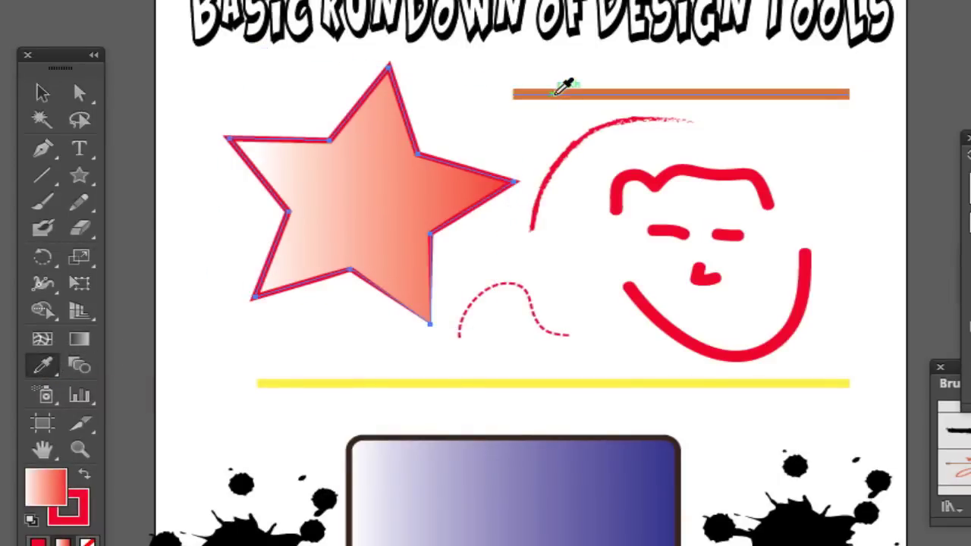
pyautogui.click(577, 93)
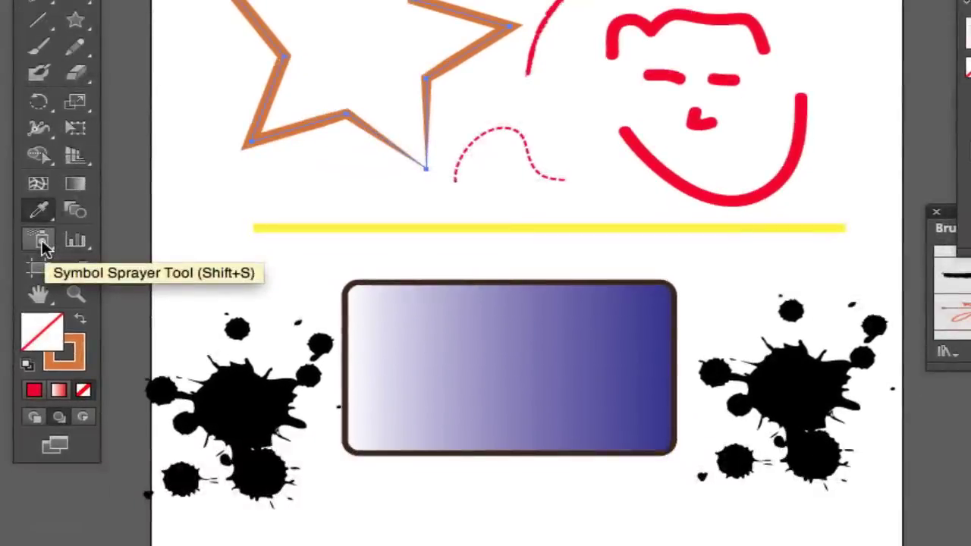
# Activate the Symbol Sprayer tool and bring the Symbols panel to the front
pyautogui.click(211, 351)
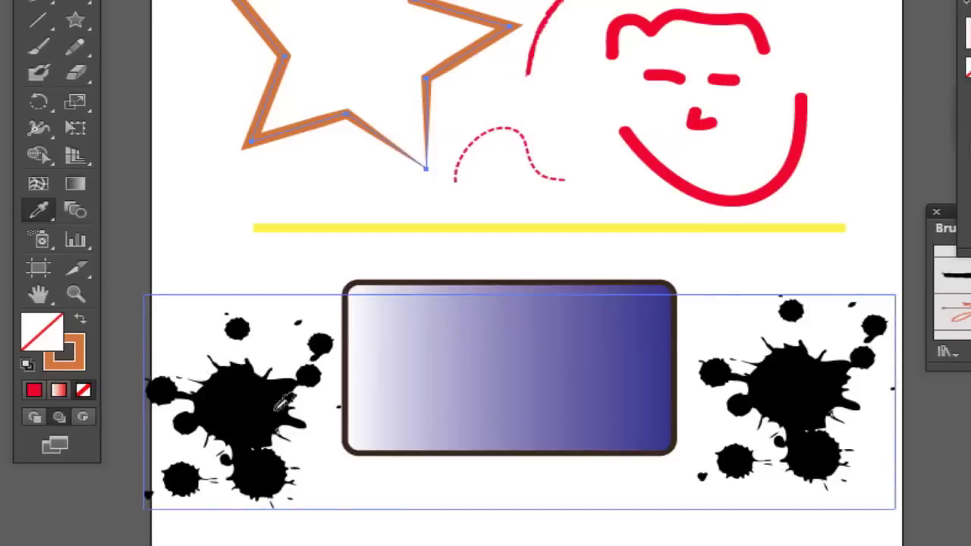
pyautogui.click(261, 382)
pyautogui.hotkey('ctrl', 'shift', 'a')
pyautogui.click(44, 241)
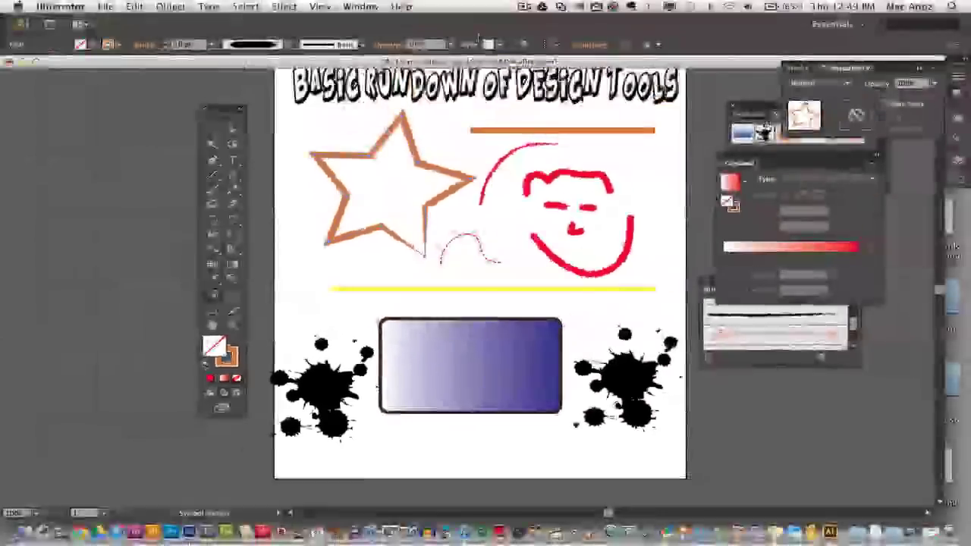
pyautogui.click(360, 6)
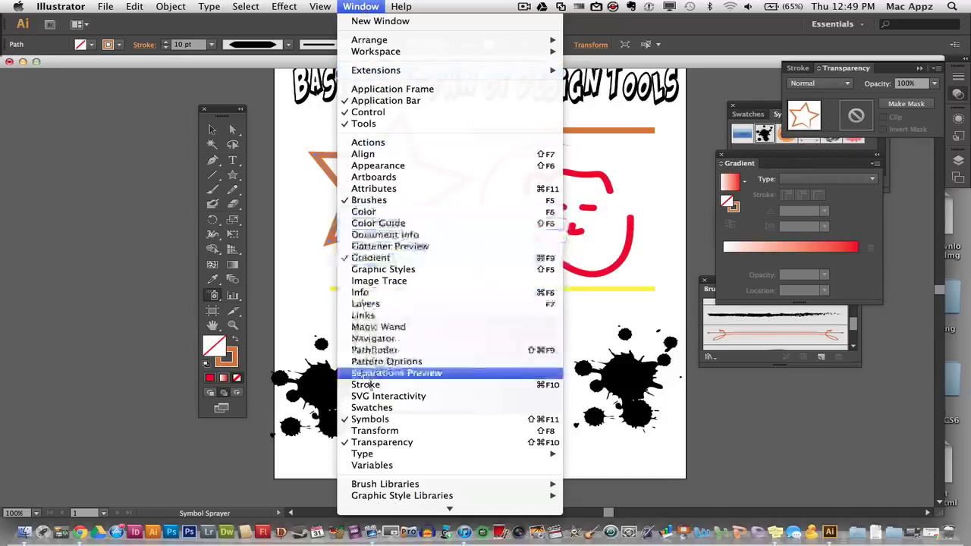
pyautogui.click(370, 420)
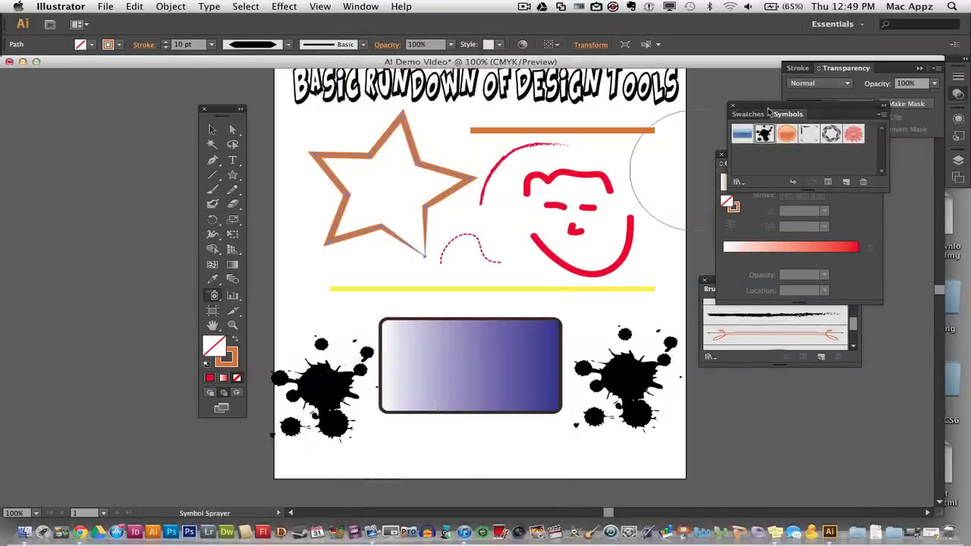
# Choose the pink flower in the detached Symbols panel, and attach the panel below Swatches
pyautogui.moveTo(794, 117); pyautogui.dragTo(493, 123)
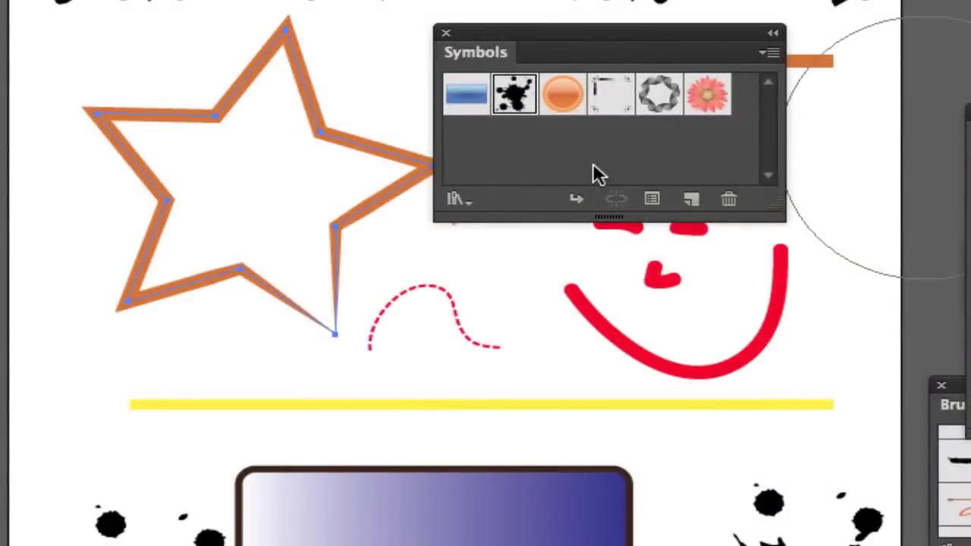
pyautogui.click(713, 105)
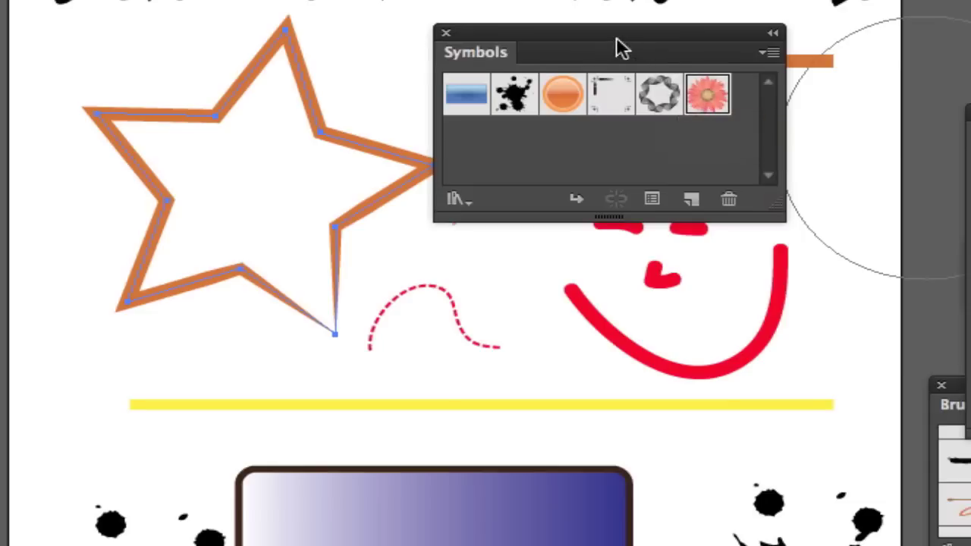
pyautogui.moveTo(612, 36)
pyautogui.mouseDown()
pyautogui.moveTo(879, 129)
pyautogui.moveTo(970, 132)
pyautogui.mouseUp()
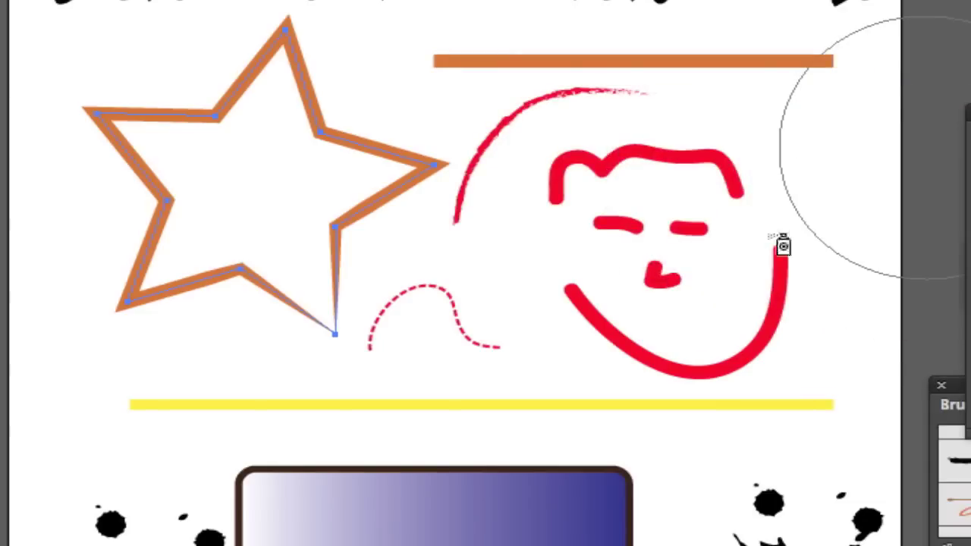
# Spray pink flower symbols below the star and around the yellow line with the Symbol Sprayer
pyautogui.click(459, 269)
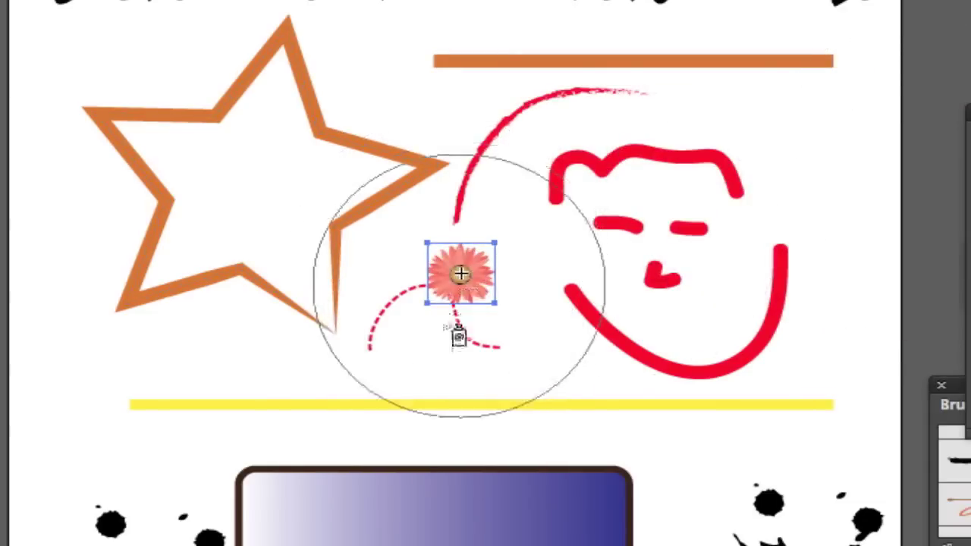
pyautogui.click(378, 345)
pyautogui.click(261, 368)
pyautogui.click(498, 375)
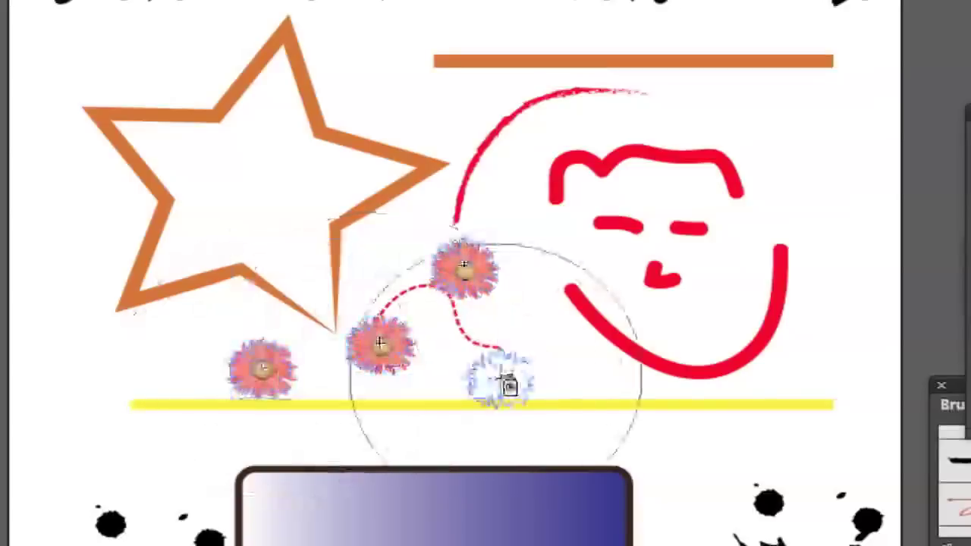
pyautogui.click(588, 376)
pyautogui.click(531, 311)
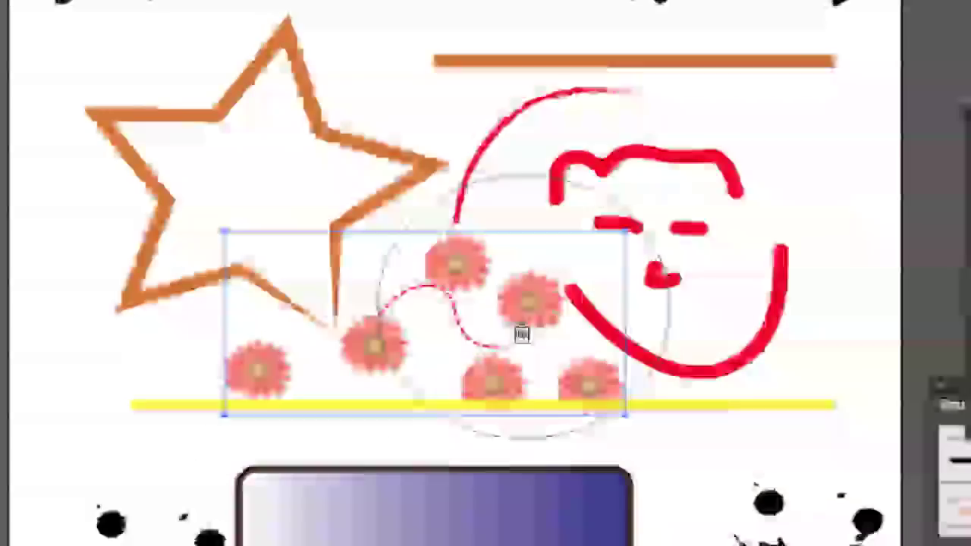
pyautogui.click(415, 368)
pyautogui.click(341, 452)
pyautogui.click(182, 448)
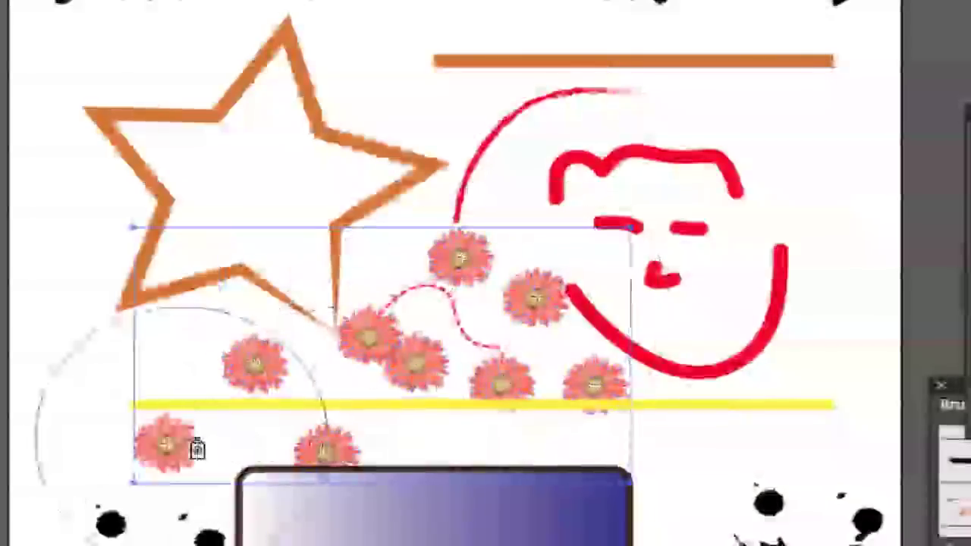
pyautogui.click(155, 371)
pyautogui.moveTo(96, 423)
pyautogui.mouseDown()
pyautogui.moveTo(96, 482)
pyautogui.moveTo(125, 487)
pyautogui.mouseUp()
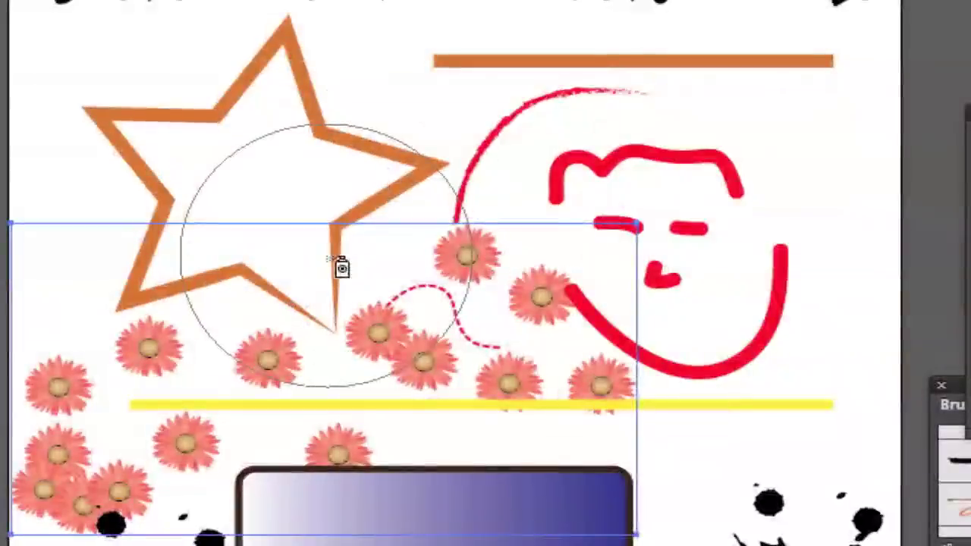
# Undo all the sprayed flower symbols
pyautogui.hotkey('ctrl', 'z')
pyautogui.hotkey('ctrl', 'z')
pyautogui.hotkey('ctrl', 'z')
pyautogui.hotkey('ctrl', 'z')
pyautogui.hotkey('ctrl', 'z')
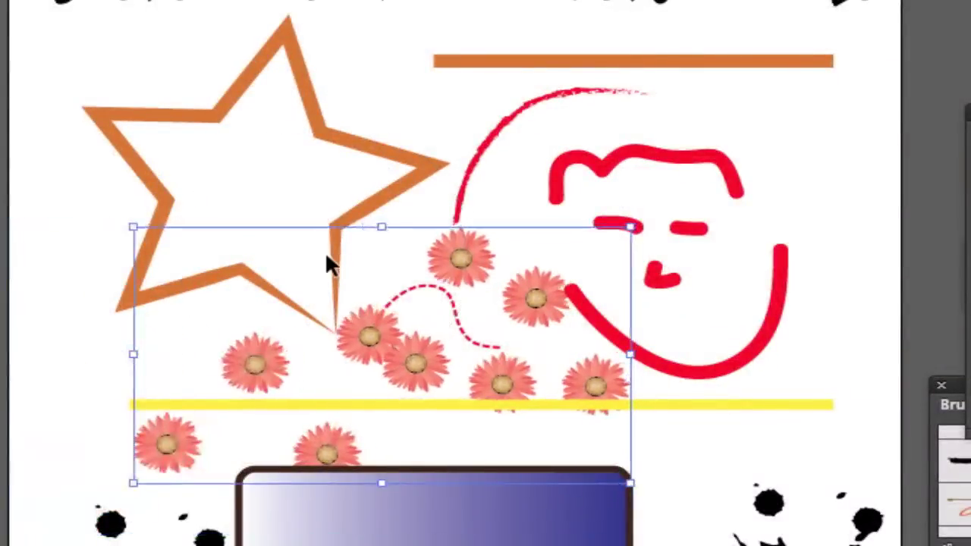
pyautogui.hotkey('ctrl', 'z')
pyautogui.hotkey('ctrl', 'z')
pyautogui.hotkey('ctrl', 'z')
pyautogui.hotkey('ctrl', 'z')
pyautogui.hotkey('ctrl', 'z')
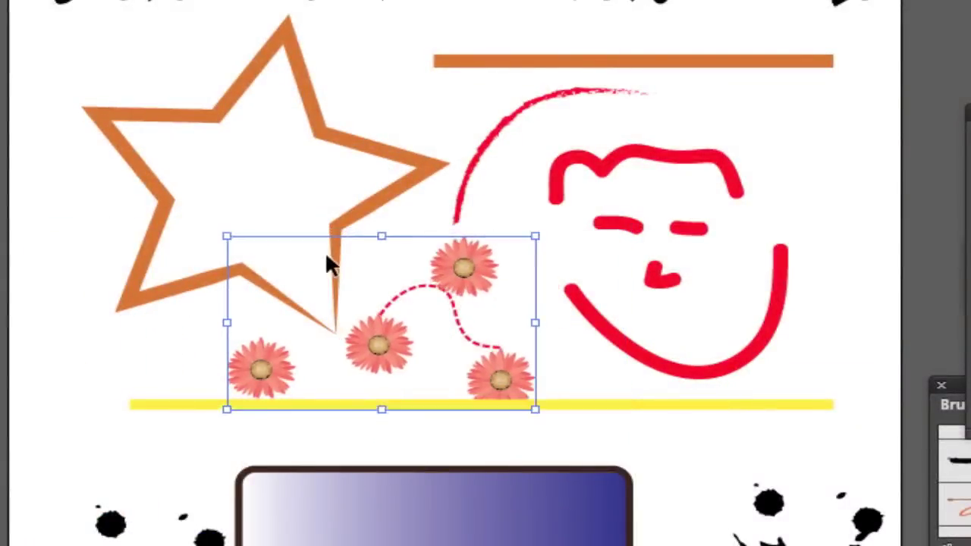
pyautogui.hotkey('ctrl', 'z')
pyautogui.hotkey('ctrl', 'z')
pyautogui.hotkey('ctrl', 'z')
pyautogui.hotkey('ctrl', 'z')
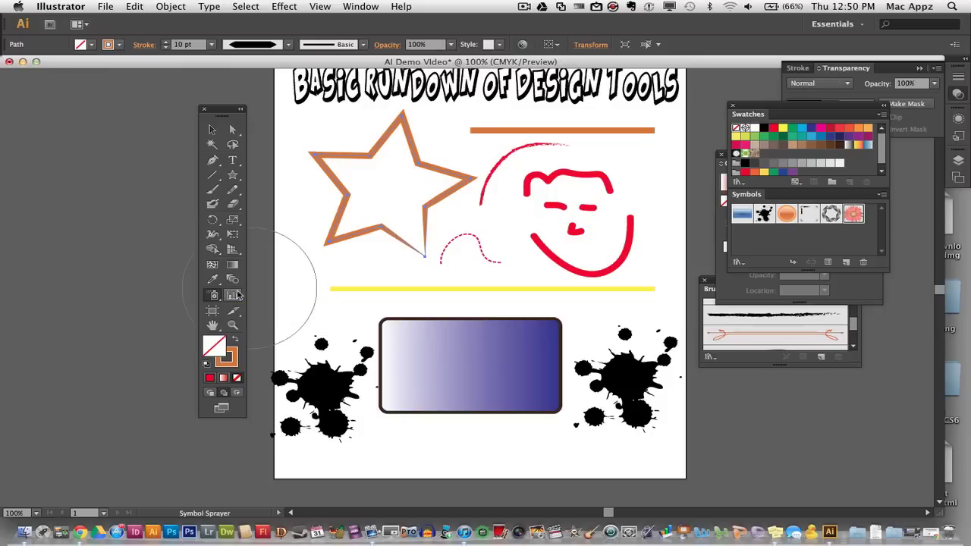
# Show the variants of the Column Graph tool, and display Artboard 1 in Artboard tool mode
pyautogui.click(237, 294)
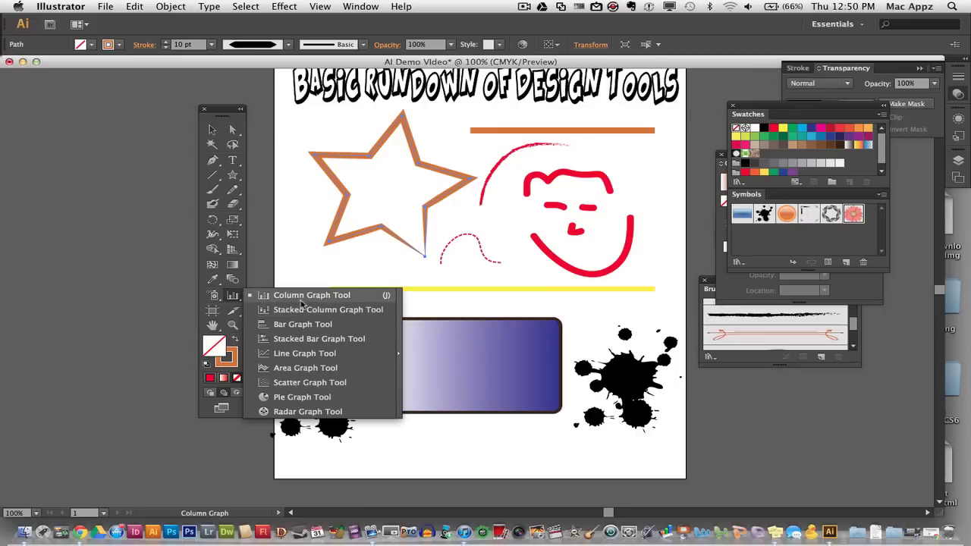
pyautogui.click(233, 296)
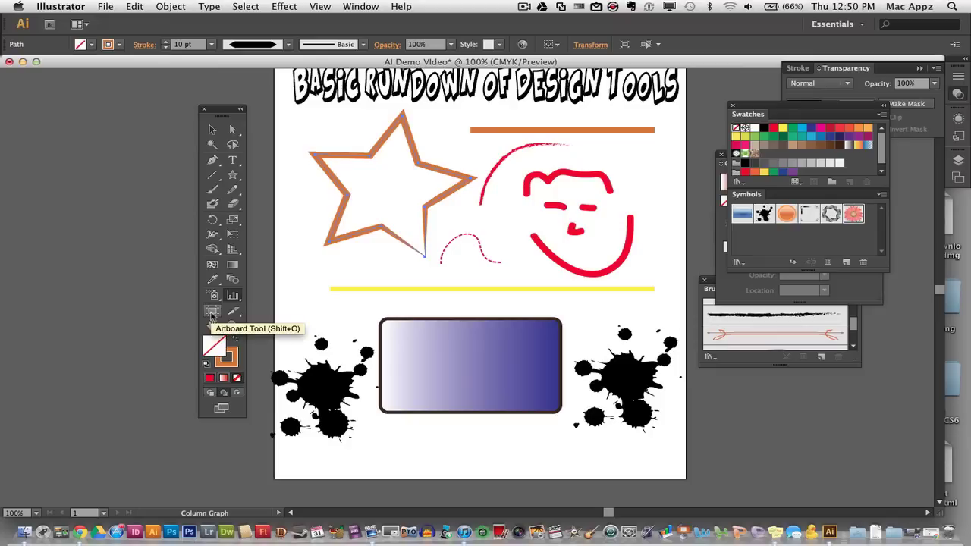
pyautogui.click(212, 313)
pyautogui.scroll(2, 305, 321)
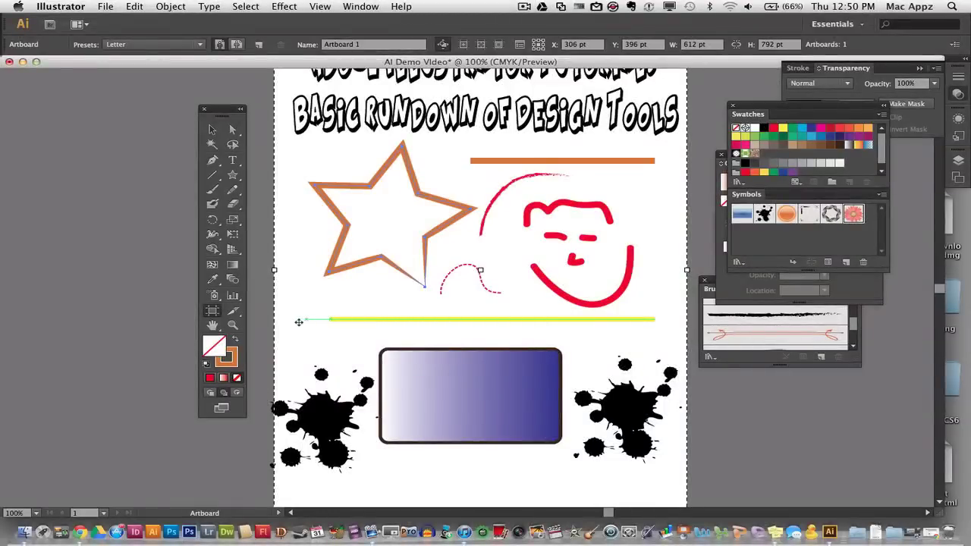
# Pan the artboard with the Hand tool until the full two-line title is in view
pyautogui.click(214, 326)
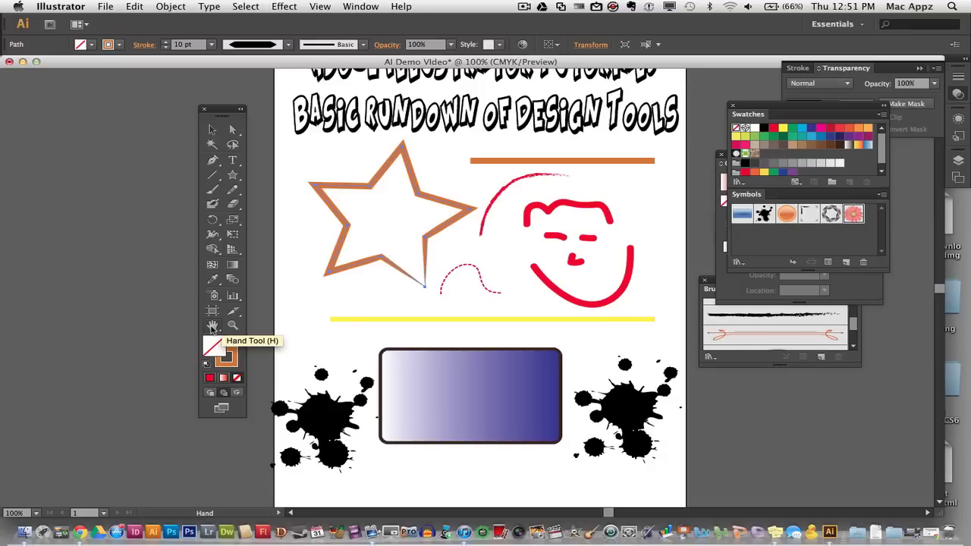
pyautogui.moveTo(364, 273)
pyautogui.mouseDown()
pyautogui.moveTo(361, 383)
pyautogui.moveTo(290, 220)
pyautogui.moveTo(404, 280)
pyautogui.moveTo(358, 280)
pyautogui.mouseUp()
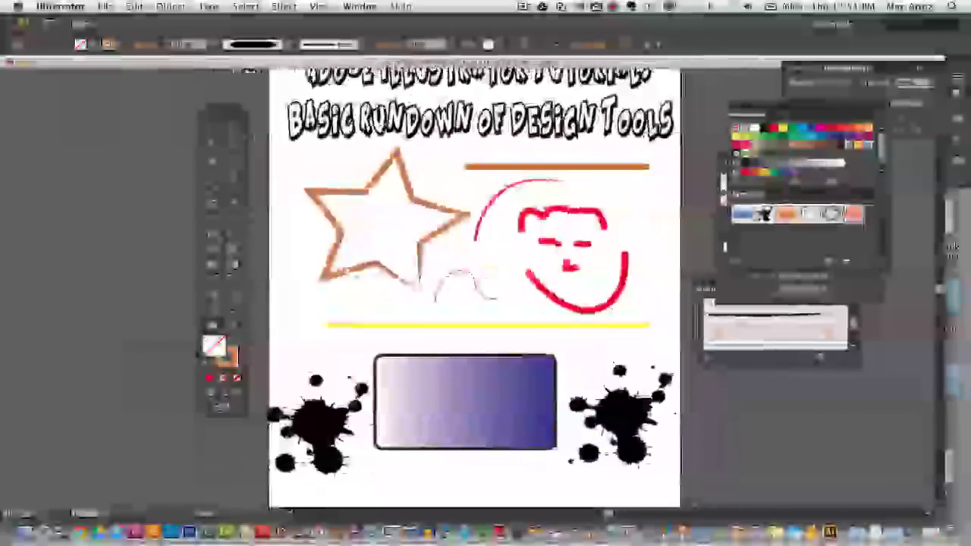
pyautogui.moveTo(310, 251); pyautogui.dragTo(312, 286)
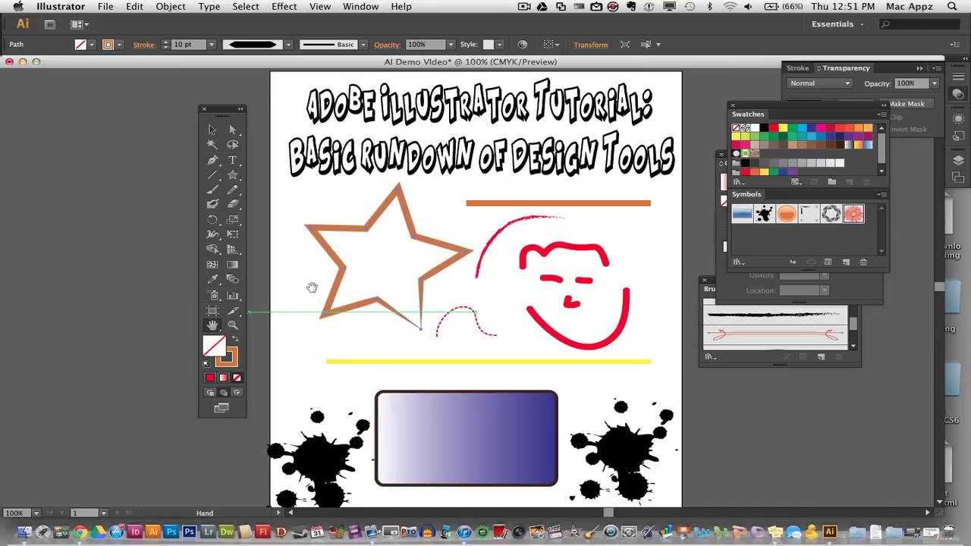
# Magnify the artwork around the star with the Zoom tool, and return the view to 100%
pyautogui.click(233, 325)
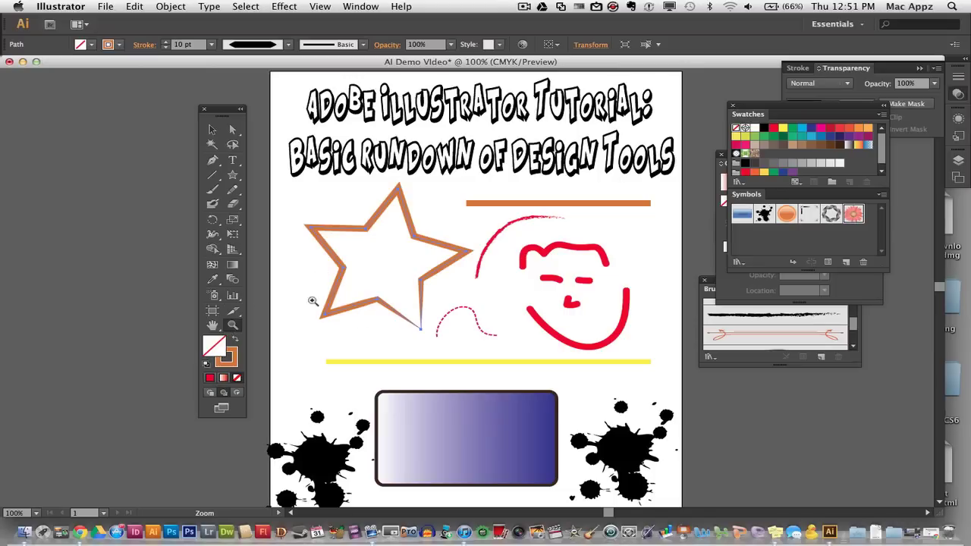
pyautogui.click(386, 268)
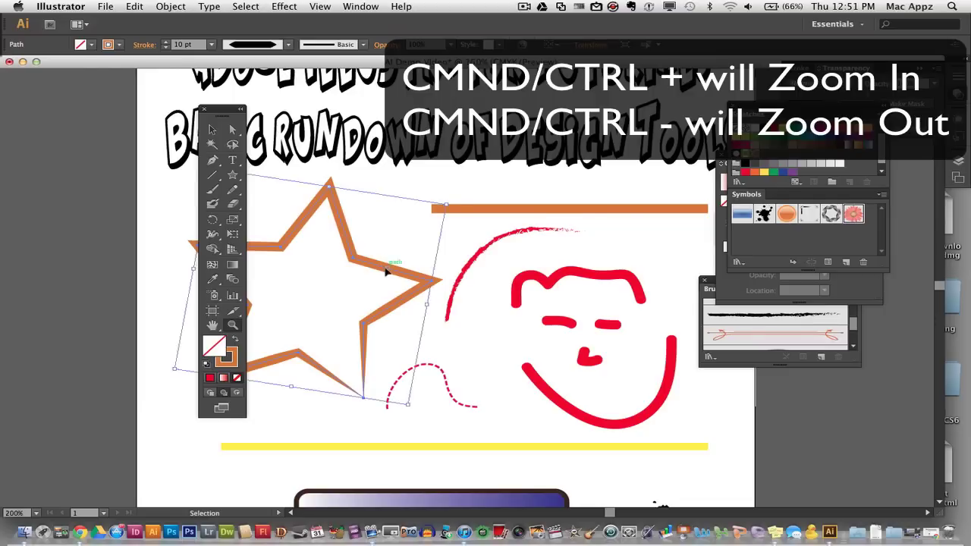
pyautogui.press('super+equal')
pyautogui.press('super+equal')
pyautogui.press('super+minus')
pyautogui.press('super+minus')
pyautogui.press('super+minus')
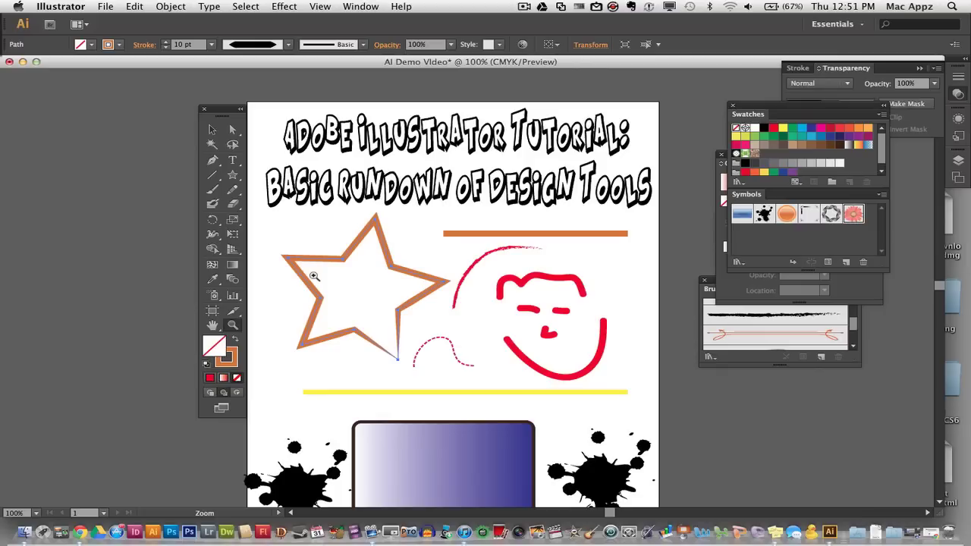
# Set the Tools panel farther from the artboard, and move the title text about 7.16 pt left with the Selection tool
pyautogui.moveTo(219, 113); pyautogui.dragTo(171, 117)
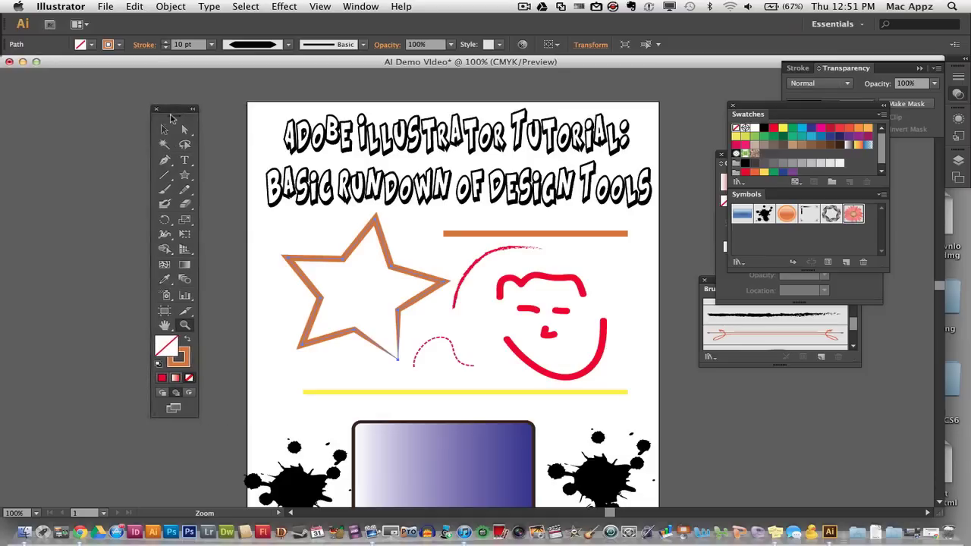
pyautogui.click(164, 129)
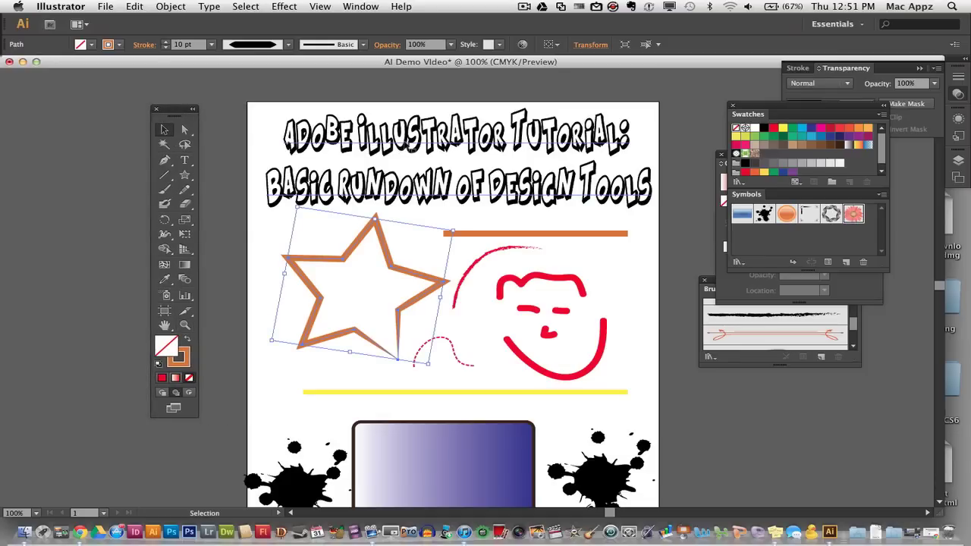
pyautogui.moveTo(407, 143); pyautogui.dragTo(404, 143)
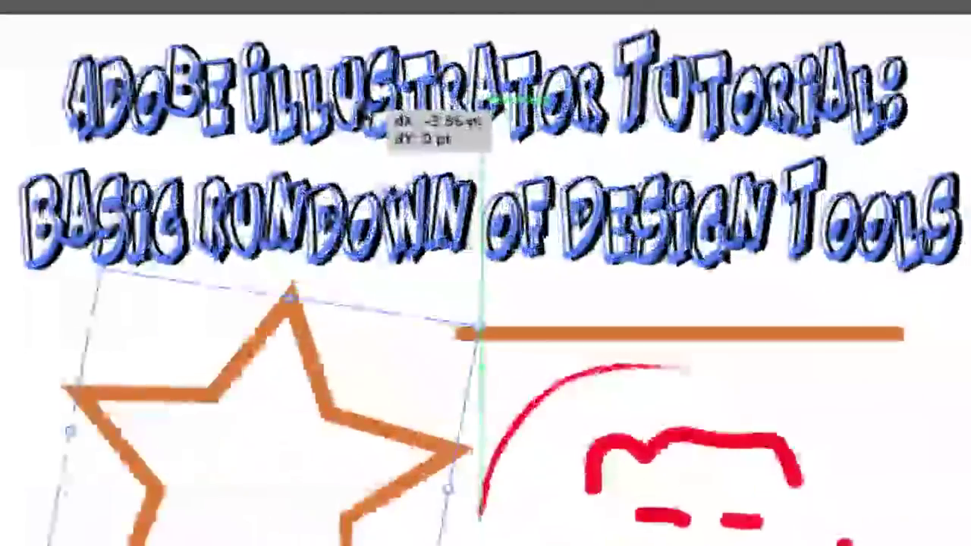
pyautogui.moveTo(367, 115); pyautogui.dragTo(387, 109)
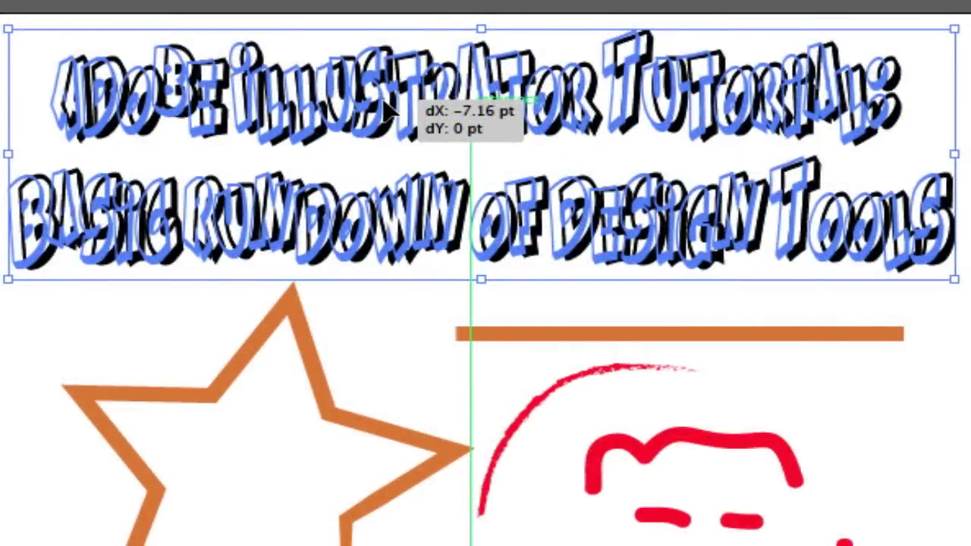
pyautogui.moveTo(387, 110); pyautogui.dragTo(386, 110)
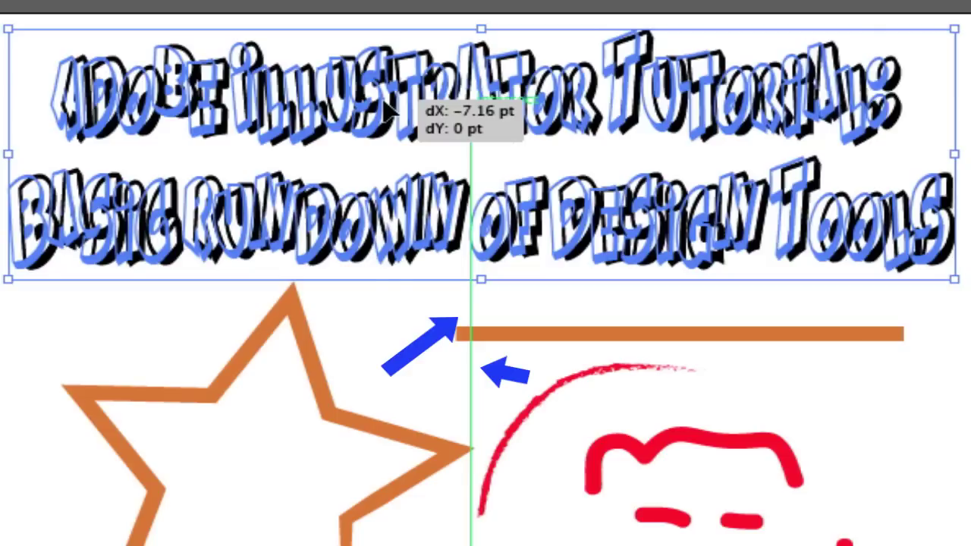
pyautogui.moveTo(387, 110); pyautogui.dragTo(387, 110)
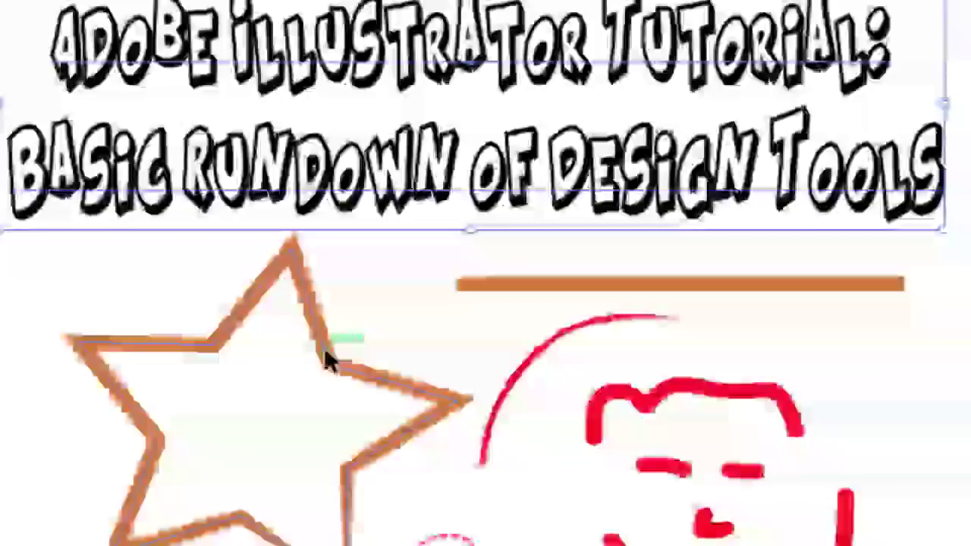
# Move the star horizontally to the left until it clears the orange line
pyautogui.click(323, 402)
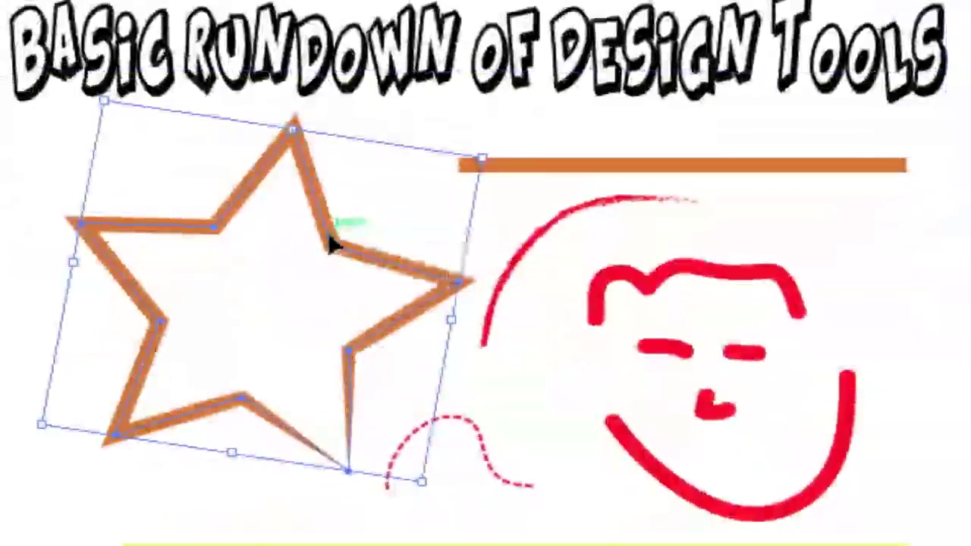
pyautogui.moveTo(359, 243); pyautogui.dragTo(298, 242)
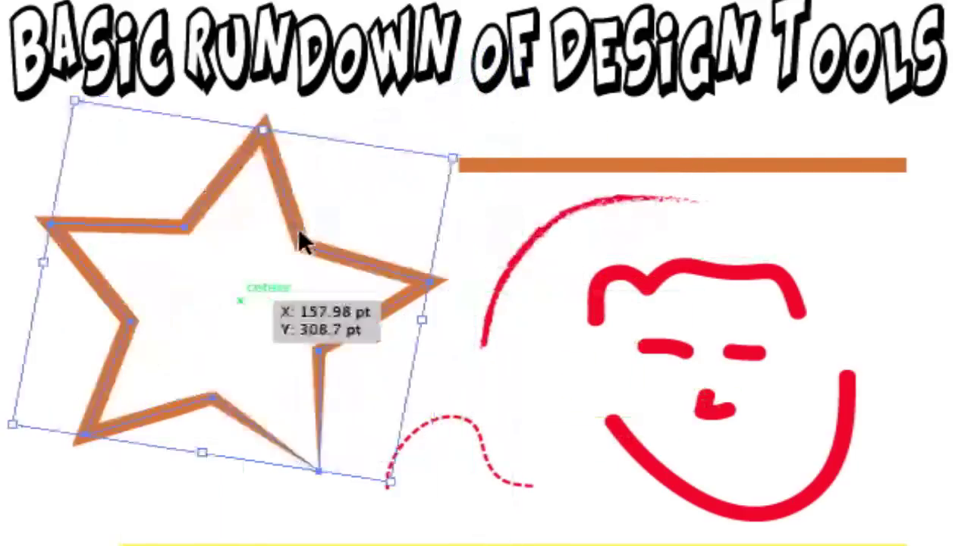